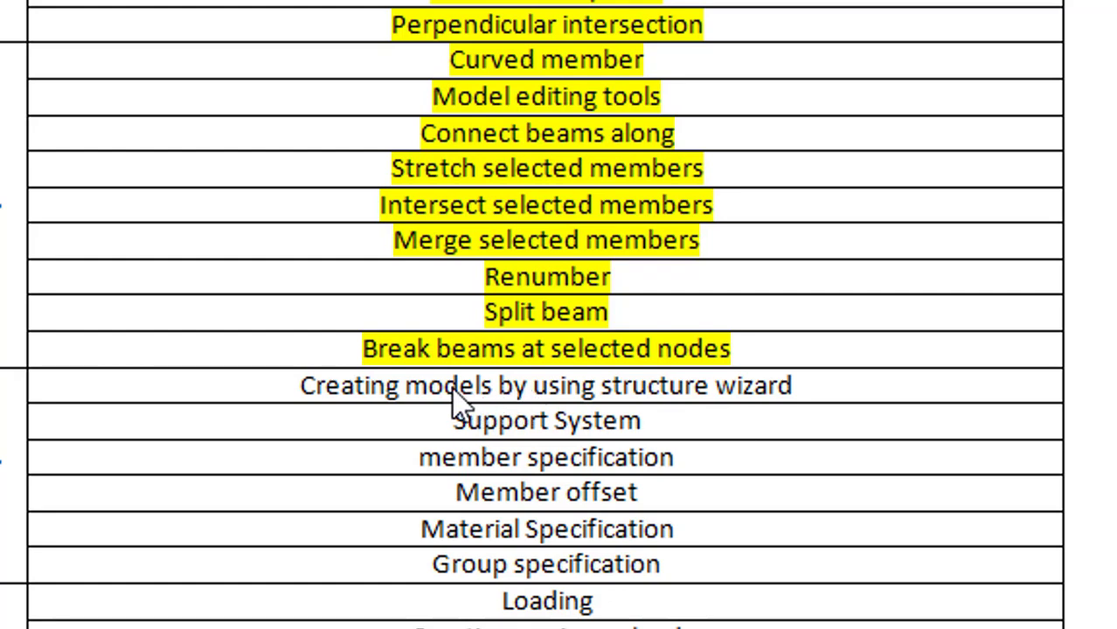
Step: Highlight the 'structure wizard' topic in the course syllabus
scroll(453, 391, down, 3)
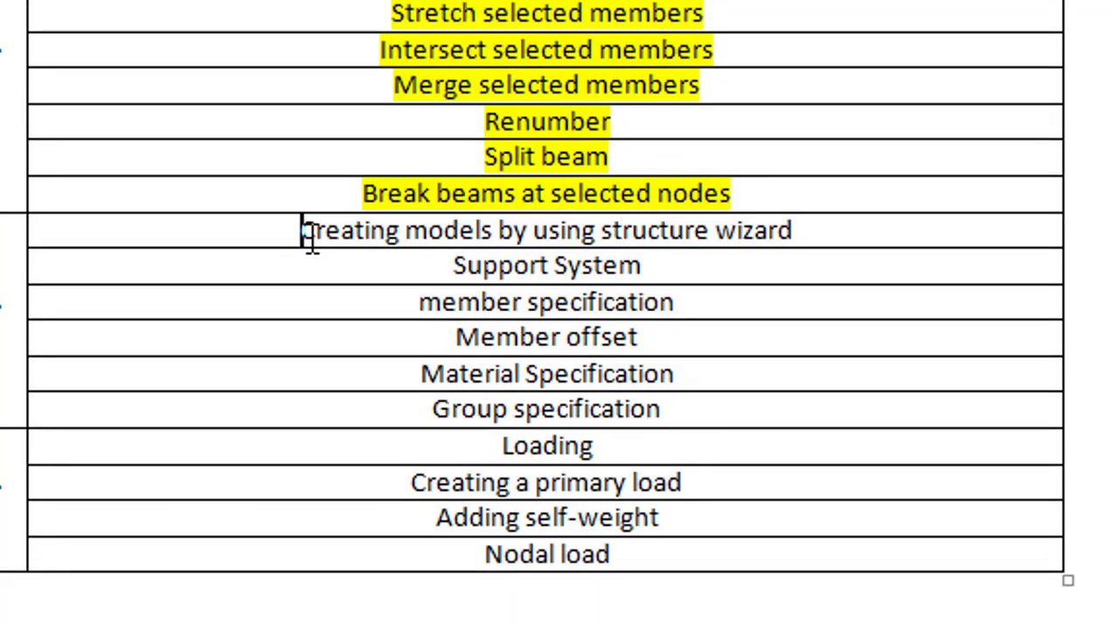
drag(305, 232, 678, 256)
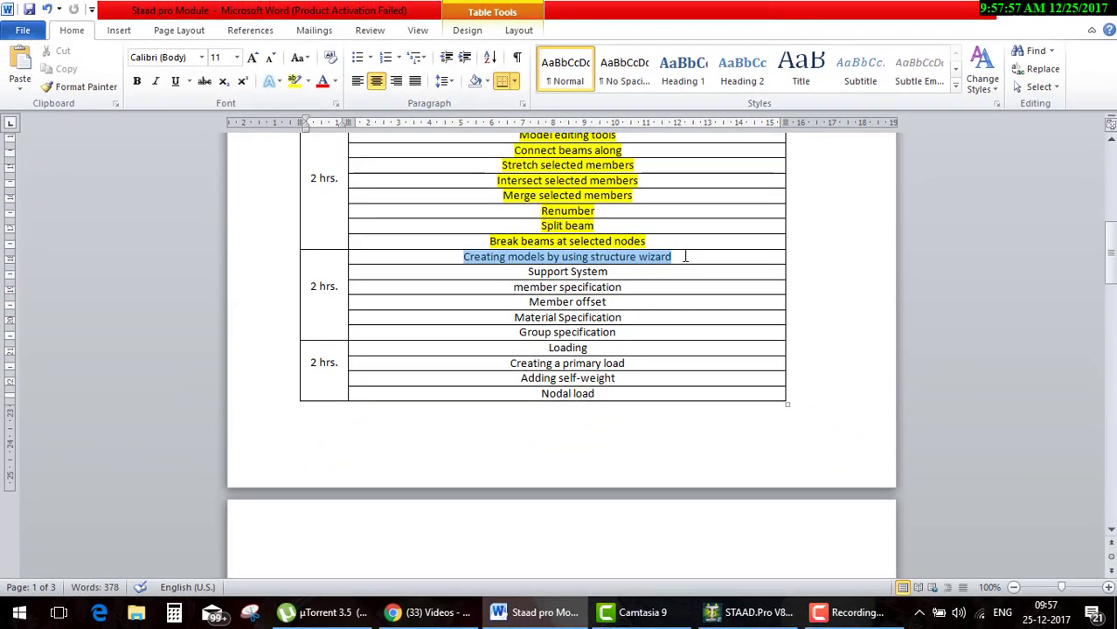
click(593, 256)
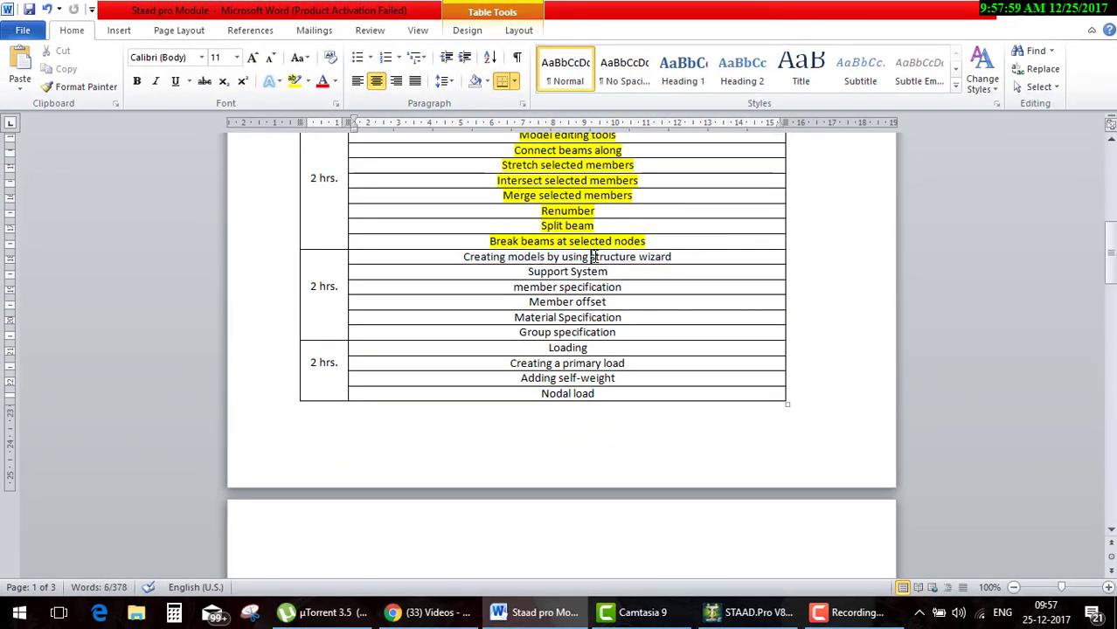
drag(661, 252, 671, 255)
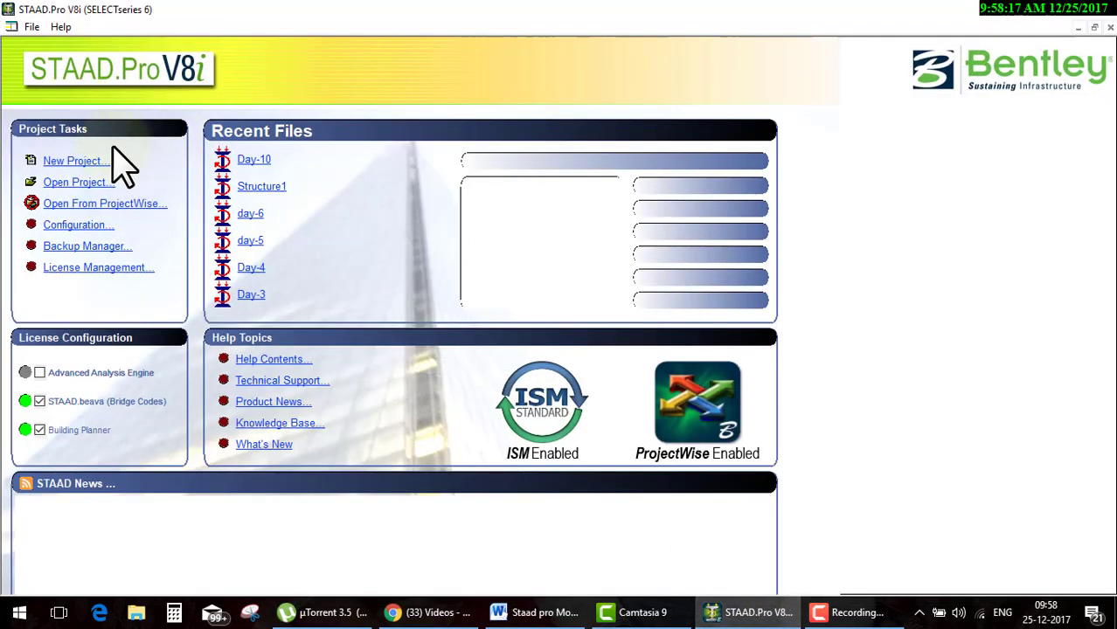
Step: Create a new Space structure model Structure1, overwriting the existing file
click(77, 162)
click(390, 177)
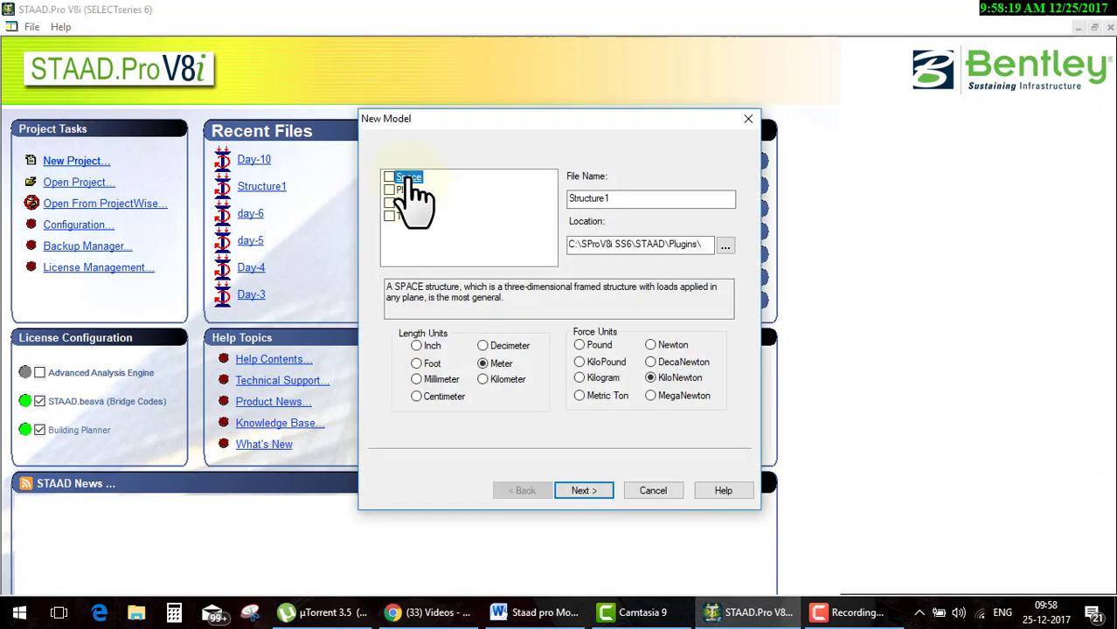
click(583, 491)
click(587, 356)
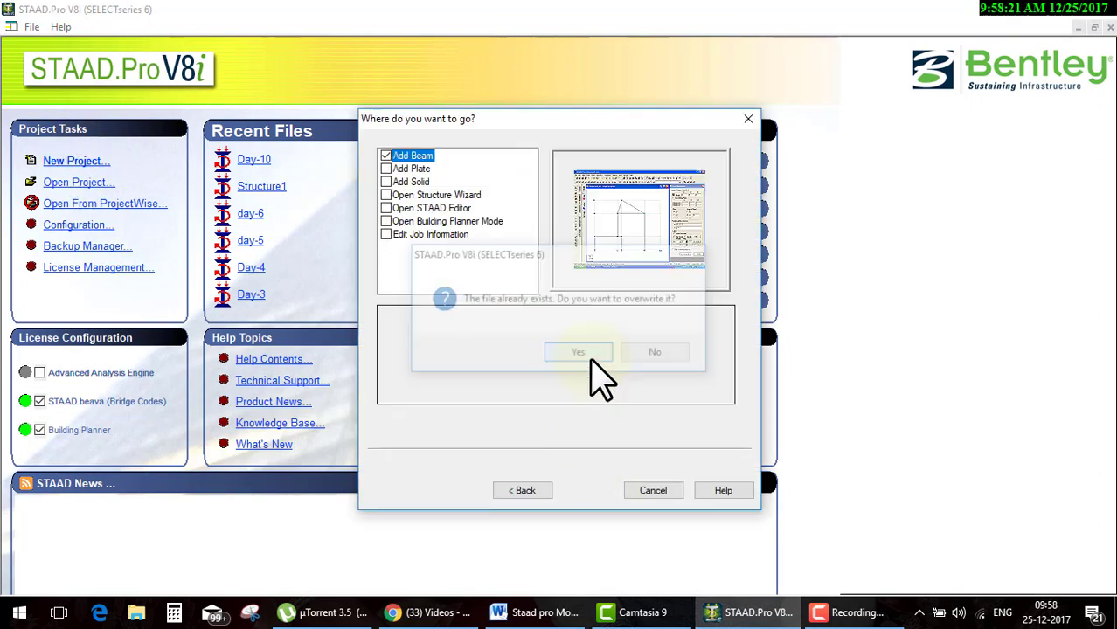
click(585, 491)
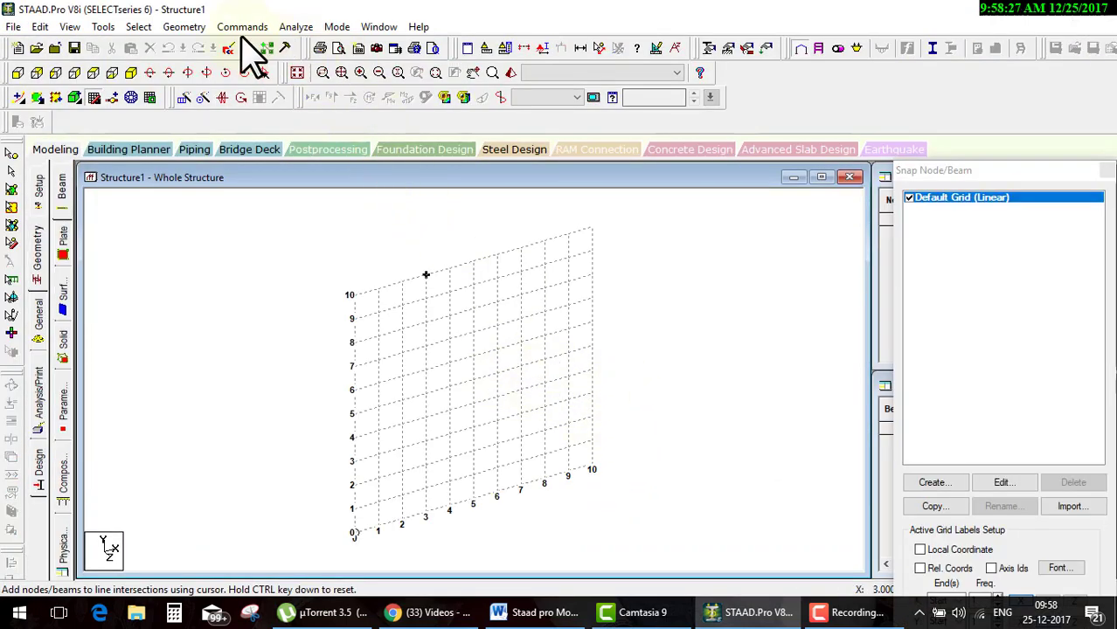
click(185, 27)
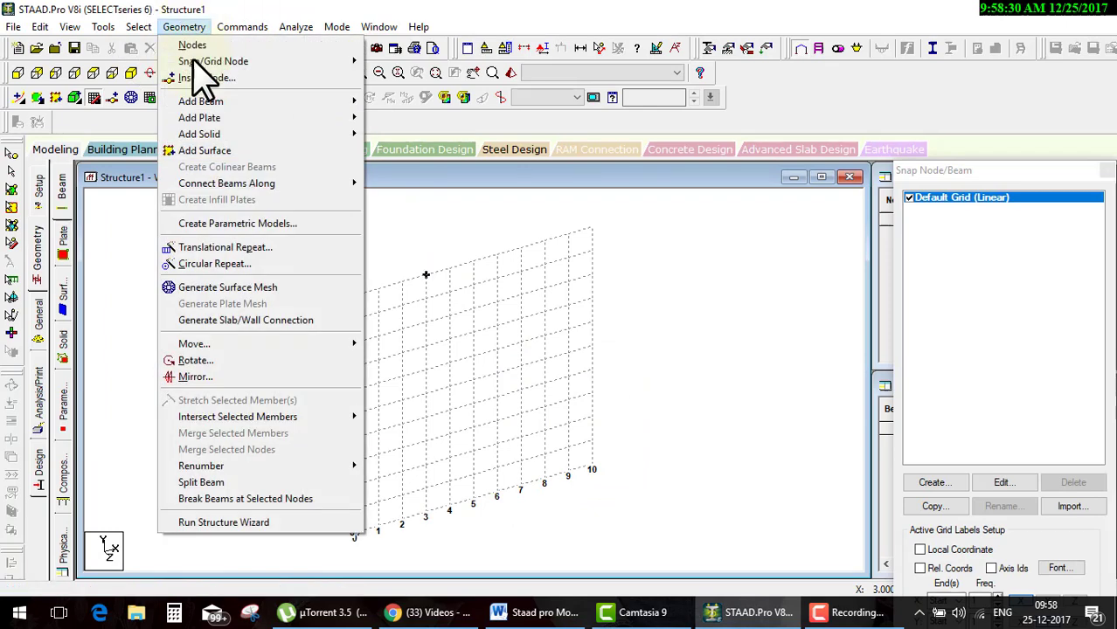
Step: Launch the Structure Wizard and generate a Pratt truss, 10 m high and wide with 3 bays
click(276, 522)
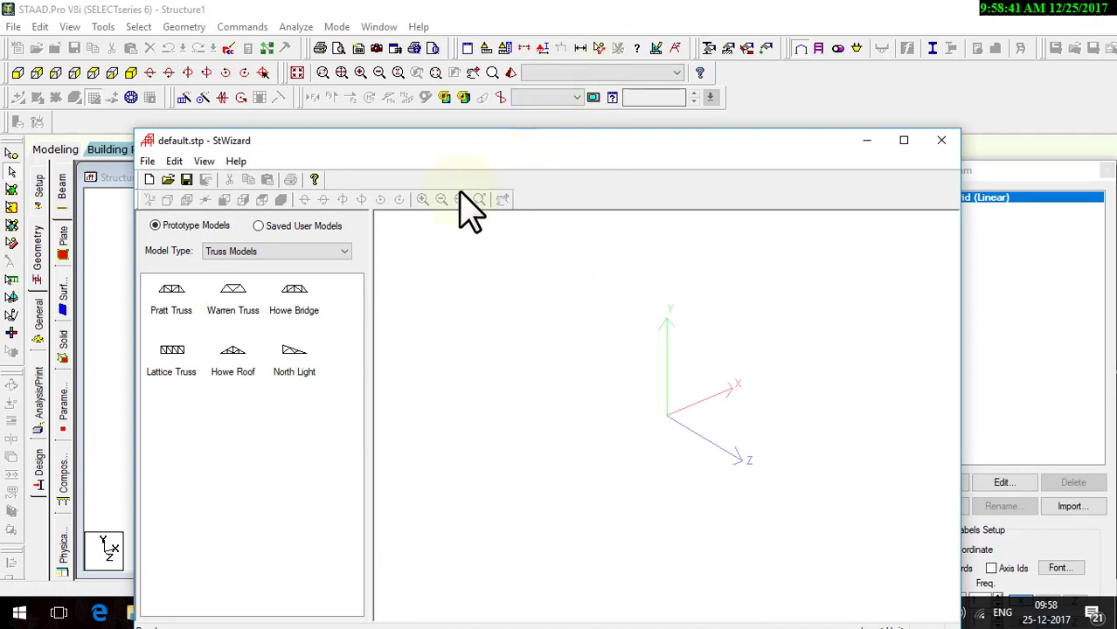
click(277, 252)
click(241, 258)
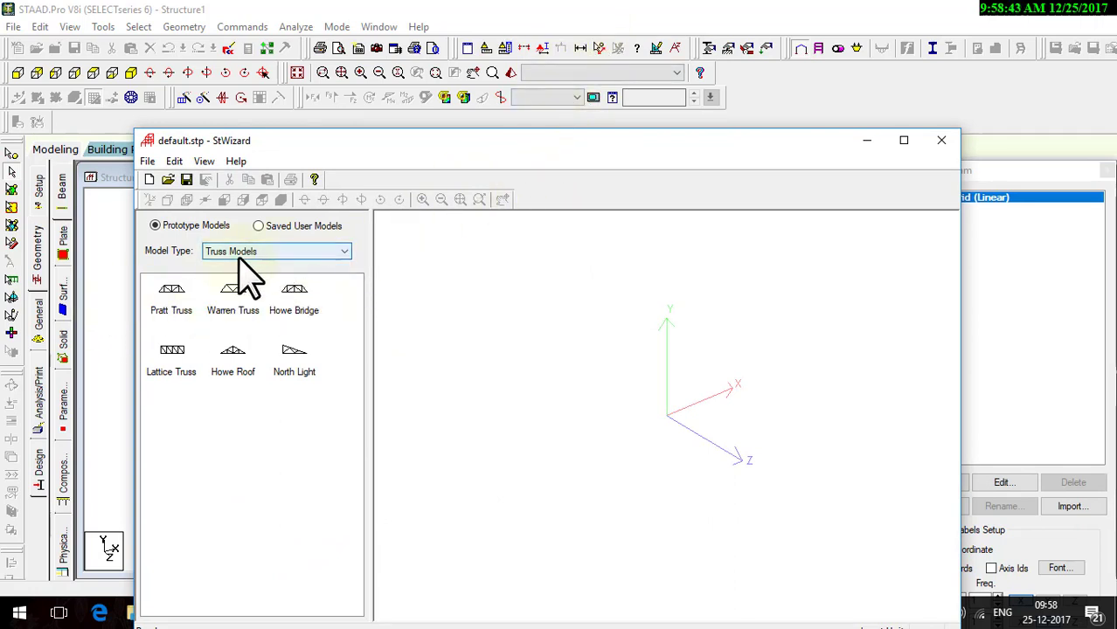
double_click(168, 297)
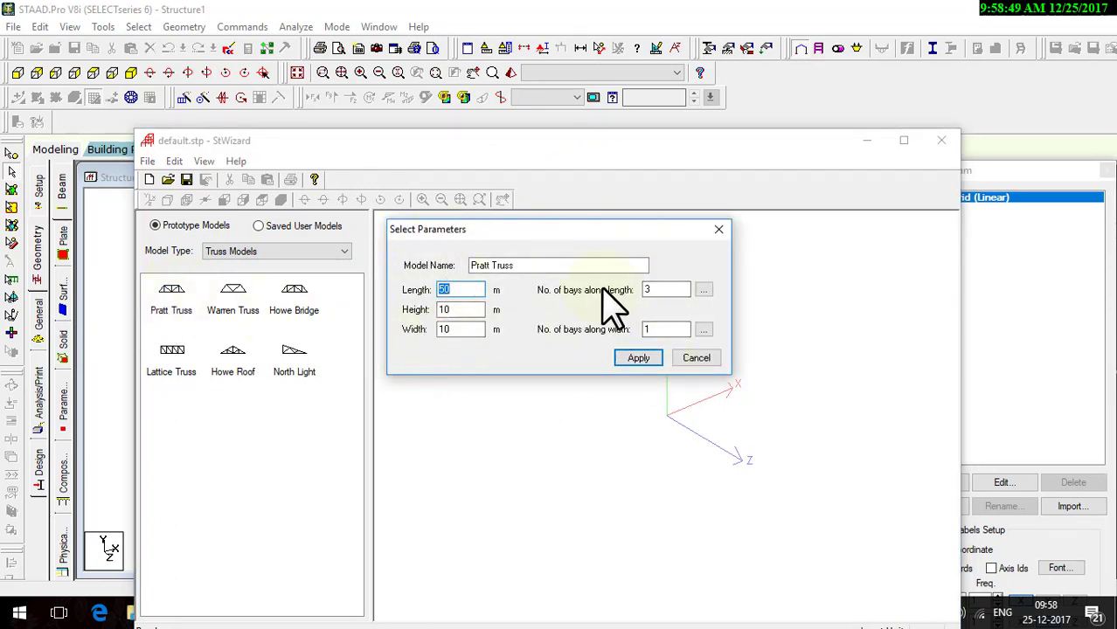
click(639, 359)
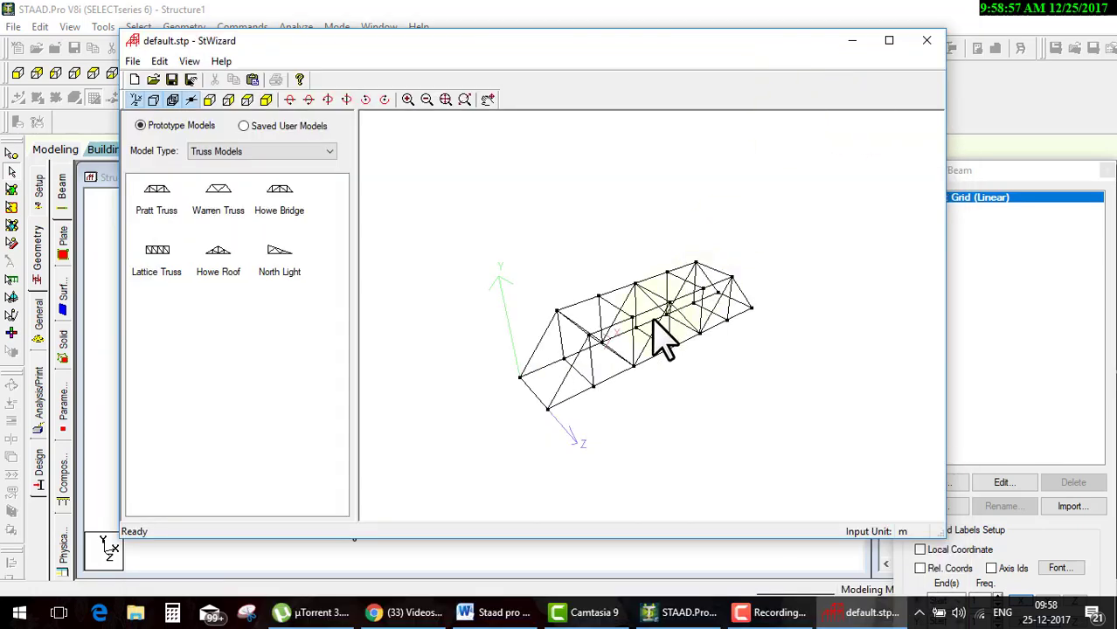
mouse_move(662, 340)
mouse_down()
mouse_move(661, 298)
mouse_move(773, 274)
mouse_move(666, 398)
mouse_move(563, 197)
mouse_move(474, 395)
mouse_move(698, 324)
mouse_move(567, 280)
mouse_move(547, 302)
mouse_up()
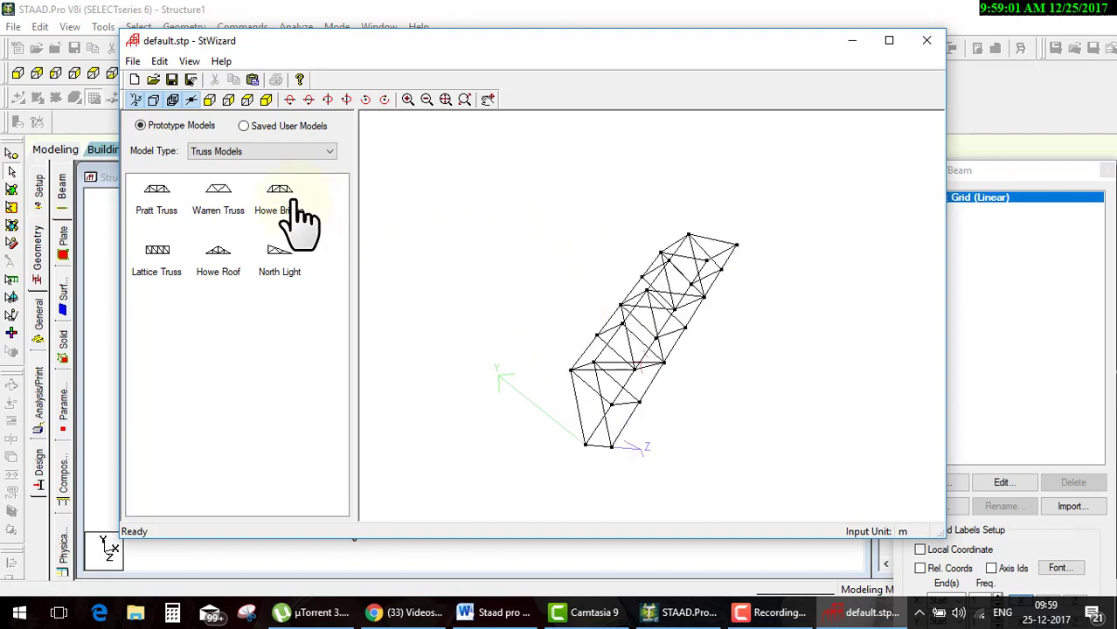
Step: Generate a Warren truss prototype, then regenerate it at 100 m length
double_click(219, 197)
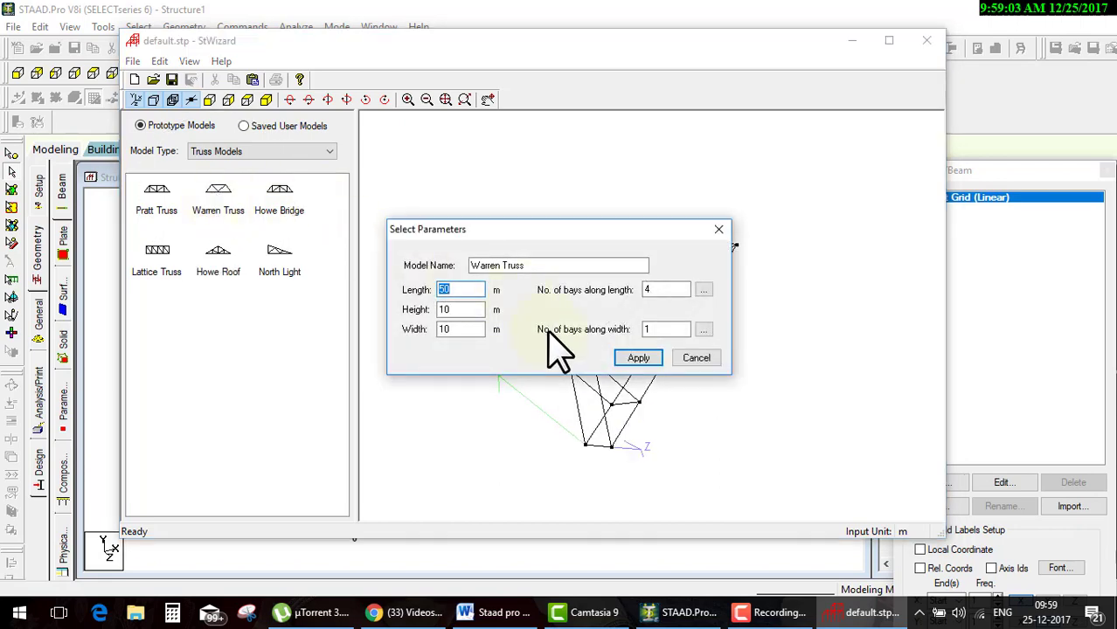
click(637, 358)
mouse_move(678, 374)
mouse_down()
mouse_move(698, 386)
mouse_move(519, 244)
mouse_move(653, 412)
mouse_up()
double_click(673, 337)
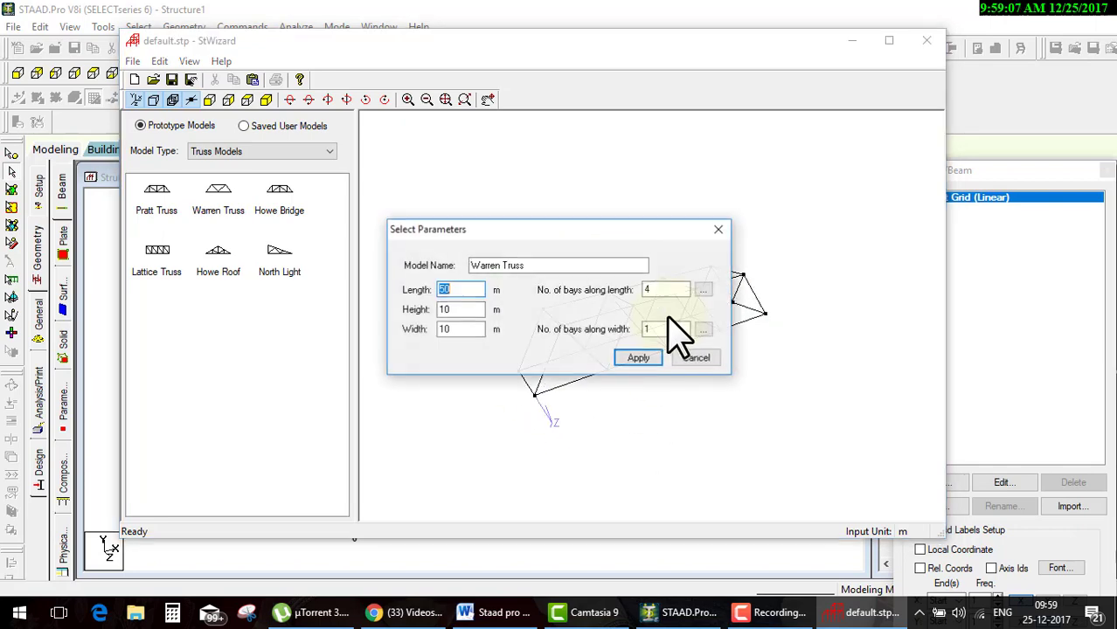
drag(636, 234, 637, 141)
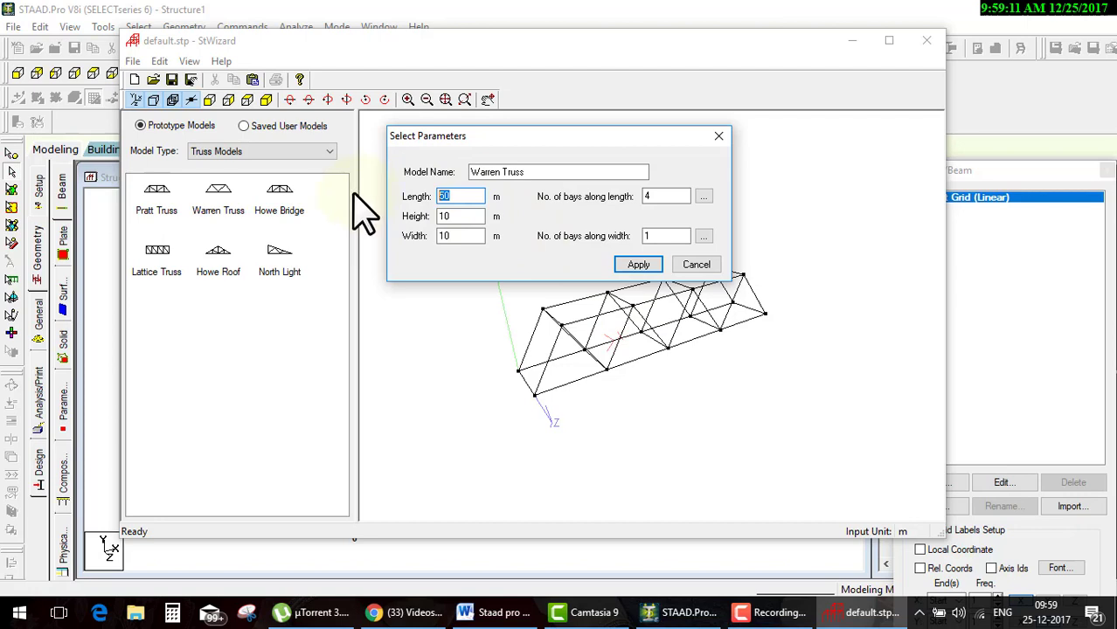
click(638, 264)
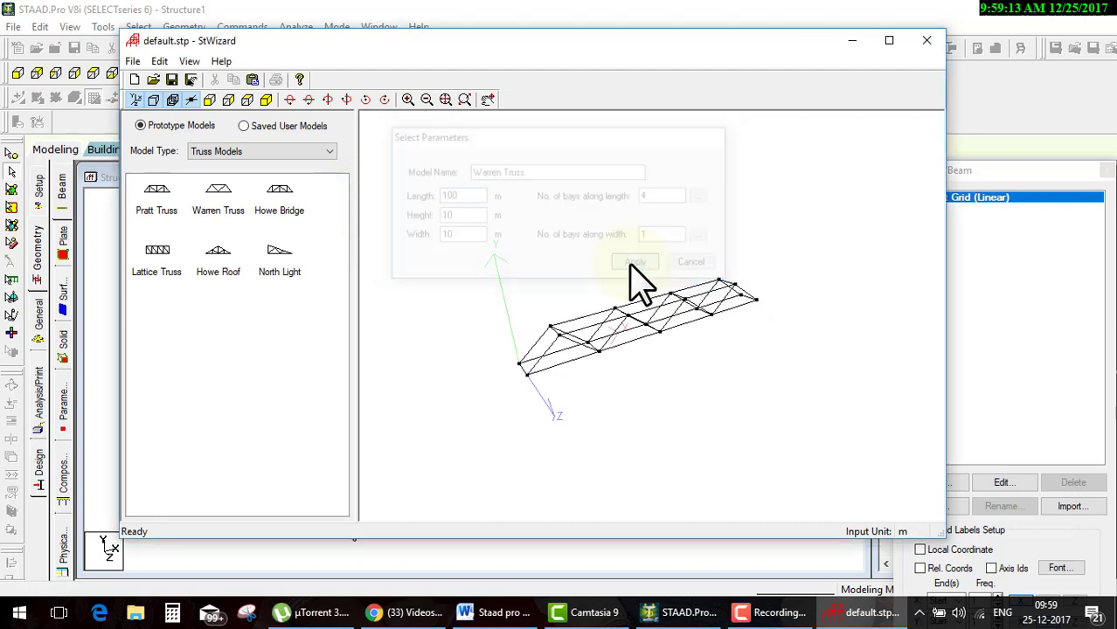
mouse_move(653, 361)
mouse_down()
mouse_move(664, 273)
mouse_move(661, 444)
mouse_move(910, 324)
mouse_move(535, 301)
mouse_move(611, 332)
mouse_move(752, 444)
mouse_move(748, 270)
mouse_move(882, 188)
mouse_up()
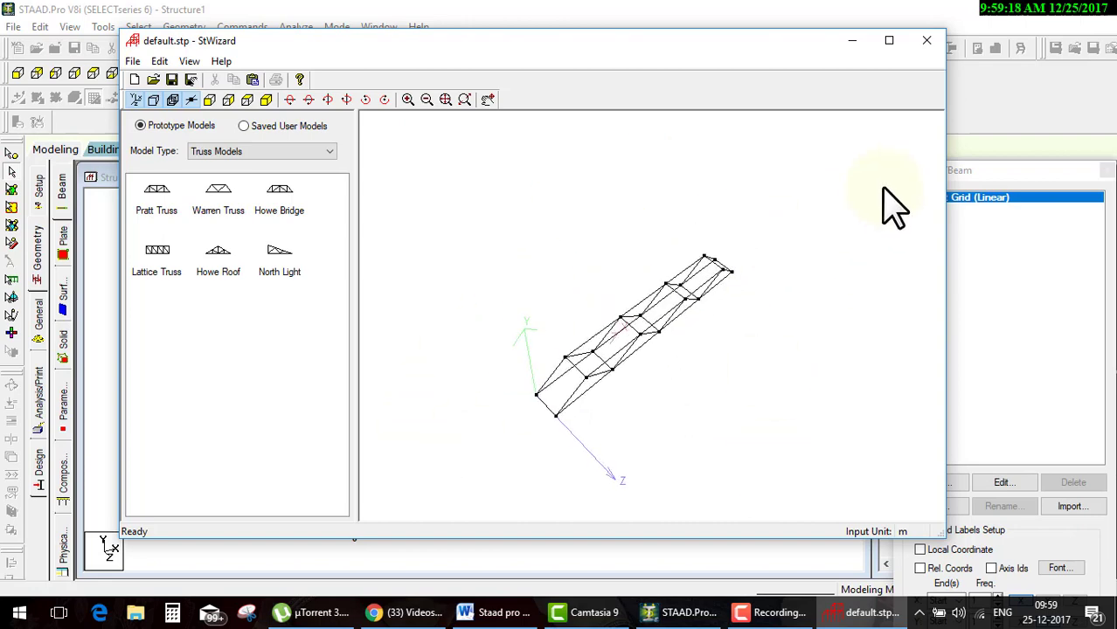
Step: Generate a Howe Bridge truss, then a 50 m Lattice truss with 6 bays
double_click(279, 199)
click(642, 358)
drag(737, 257, 665, 304)
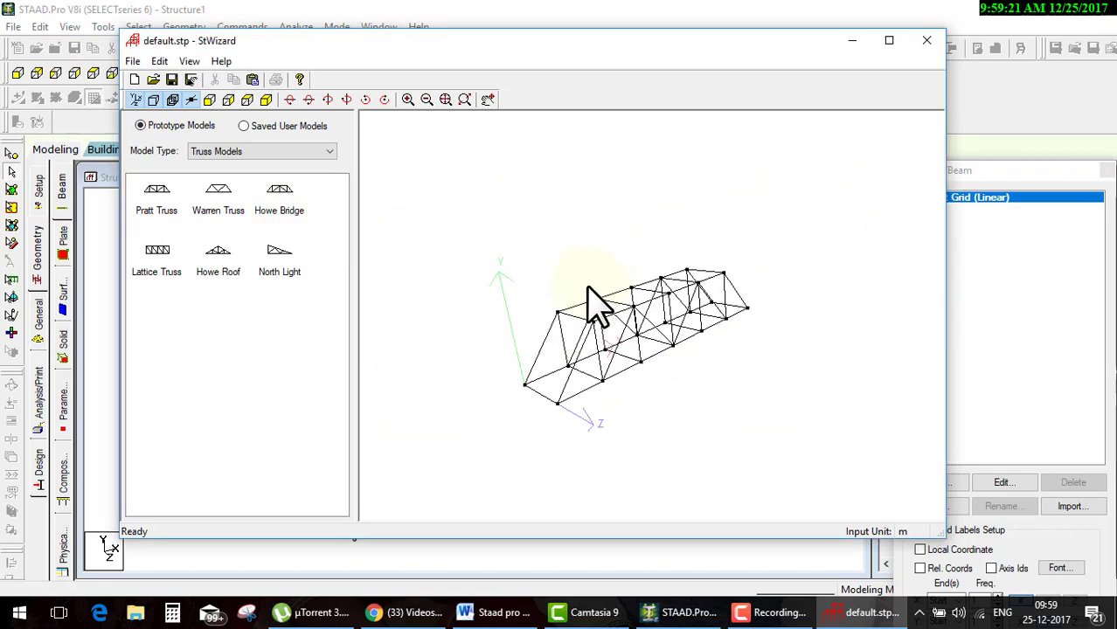
double_click(156, 252)
click(622, 358)
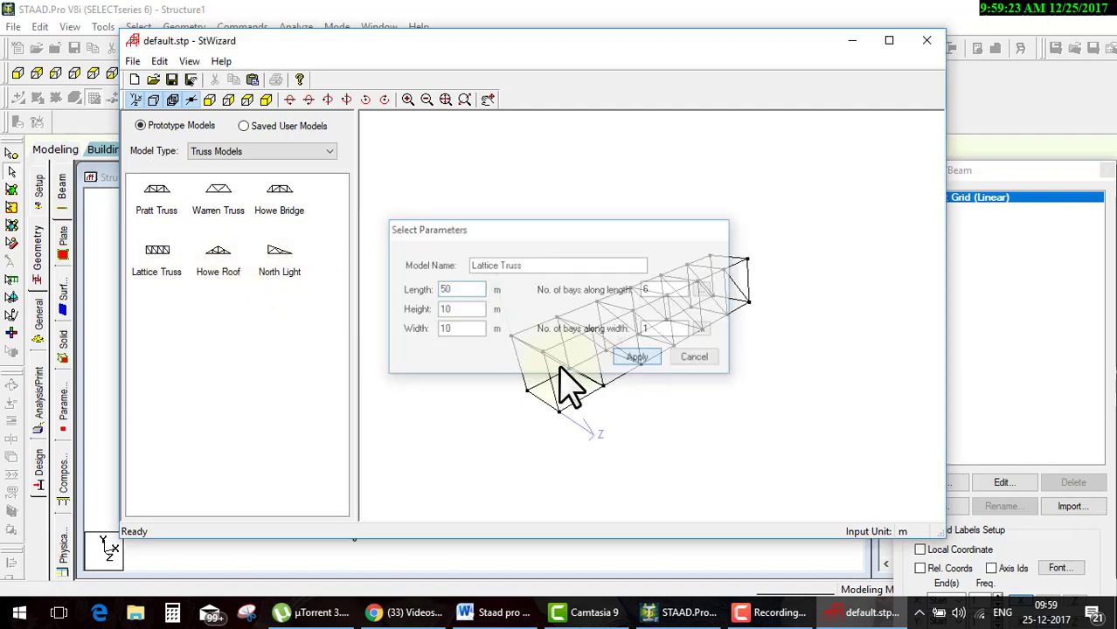
mouse_move(568, 386)
mouse_down()
mouse_move(660, 294)
mouse_move(622, 386)
mouse_move(507, 354)
mouse_up()
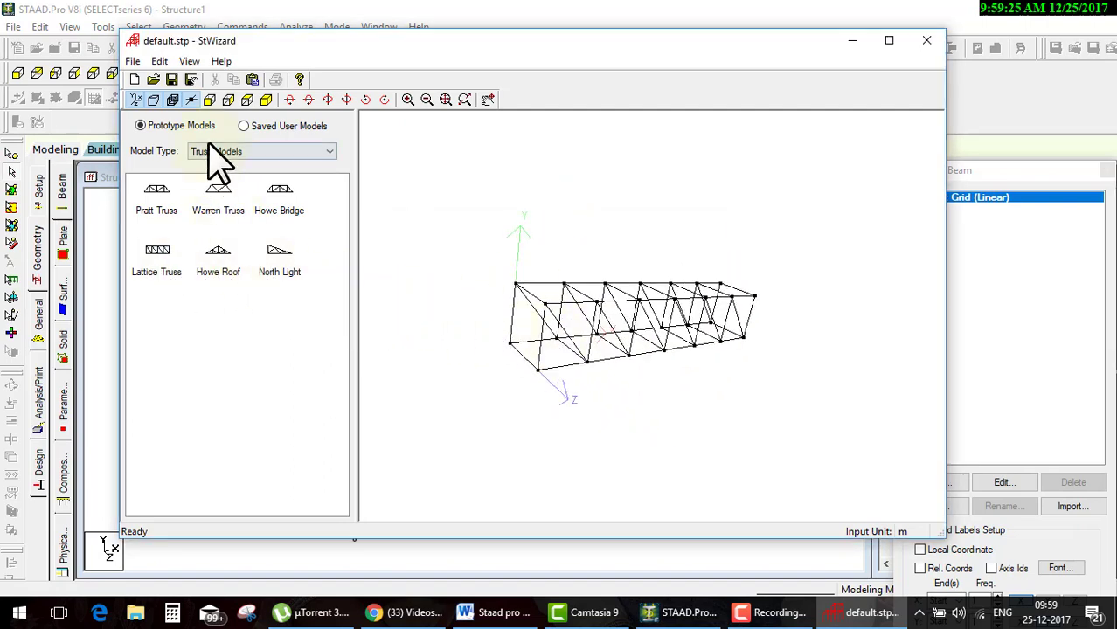
Step: Switch to Frame Models and generate a Cylindrical Frame prototype
click(238, 155)
click(229, 176)
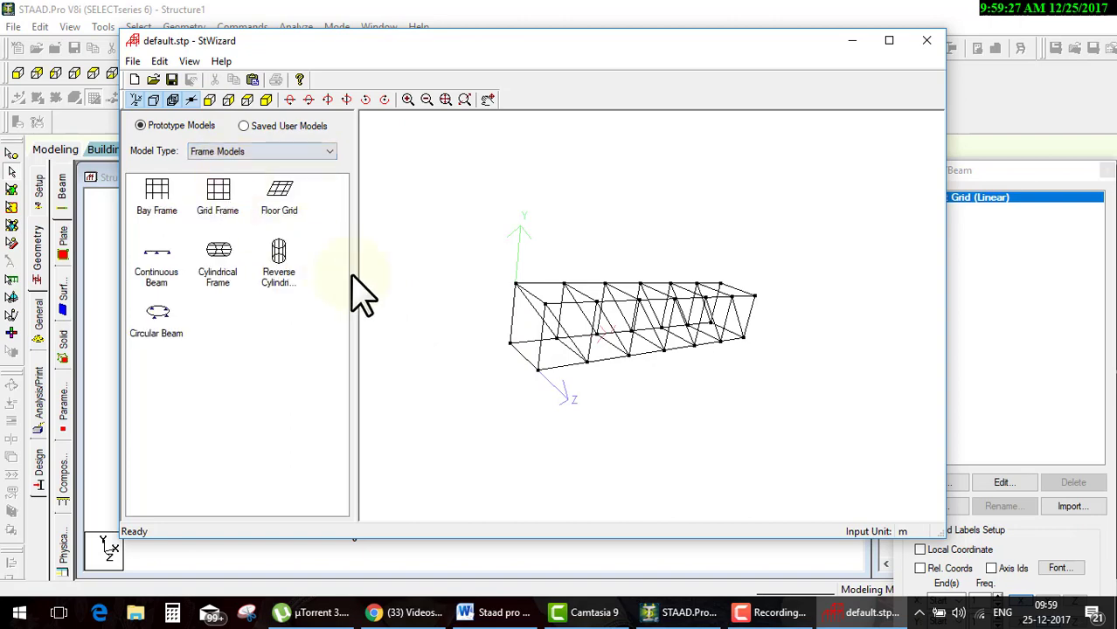
drag(229, 258, 560, 323)
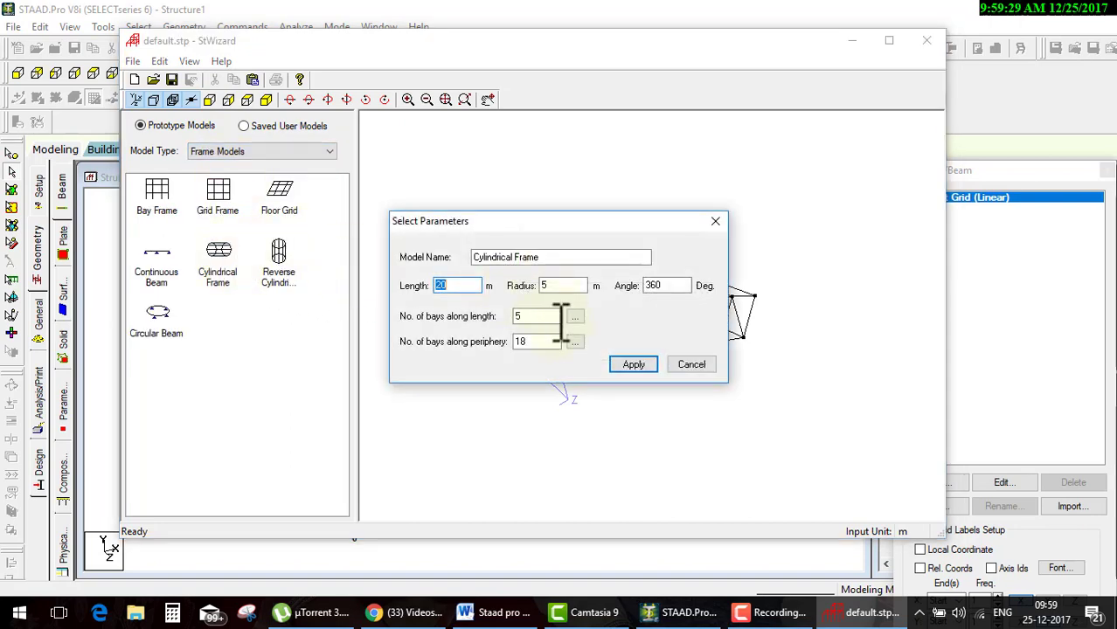
click(632, 365)
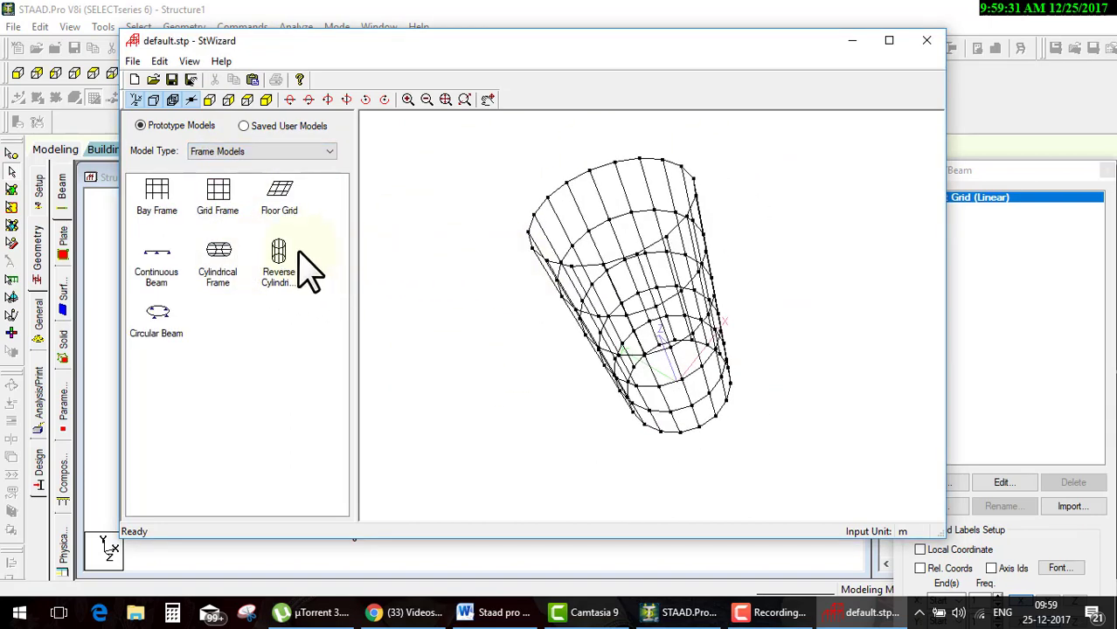
Step: Generate a 12 m × 12 m Floor Grid with 4 × 4 bays
drag(301, 211, 524, 262)
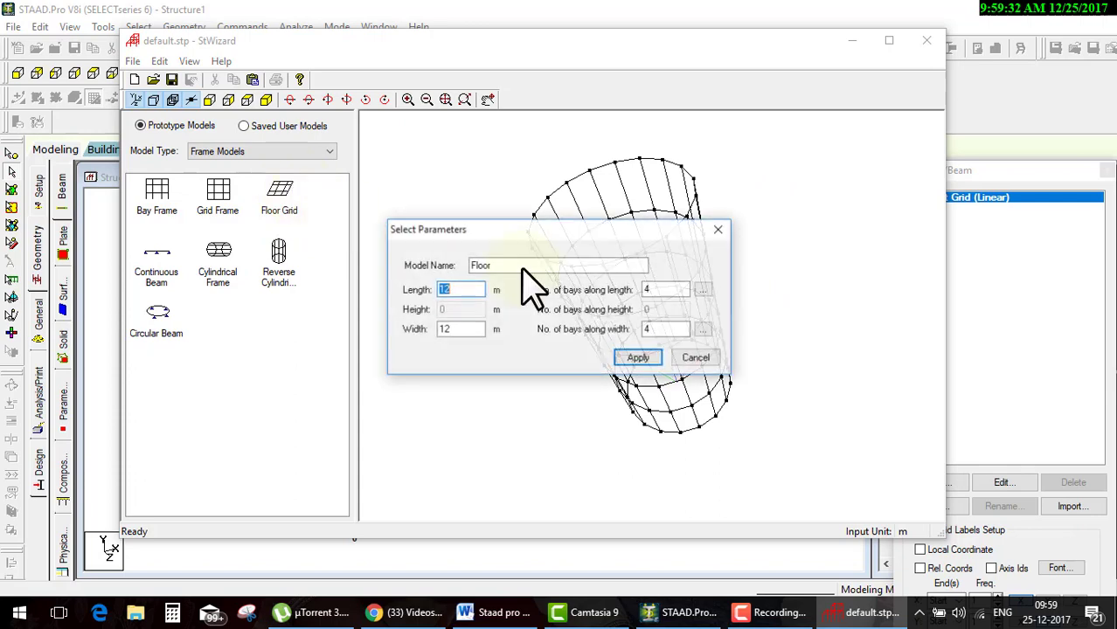
click(650, 360)
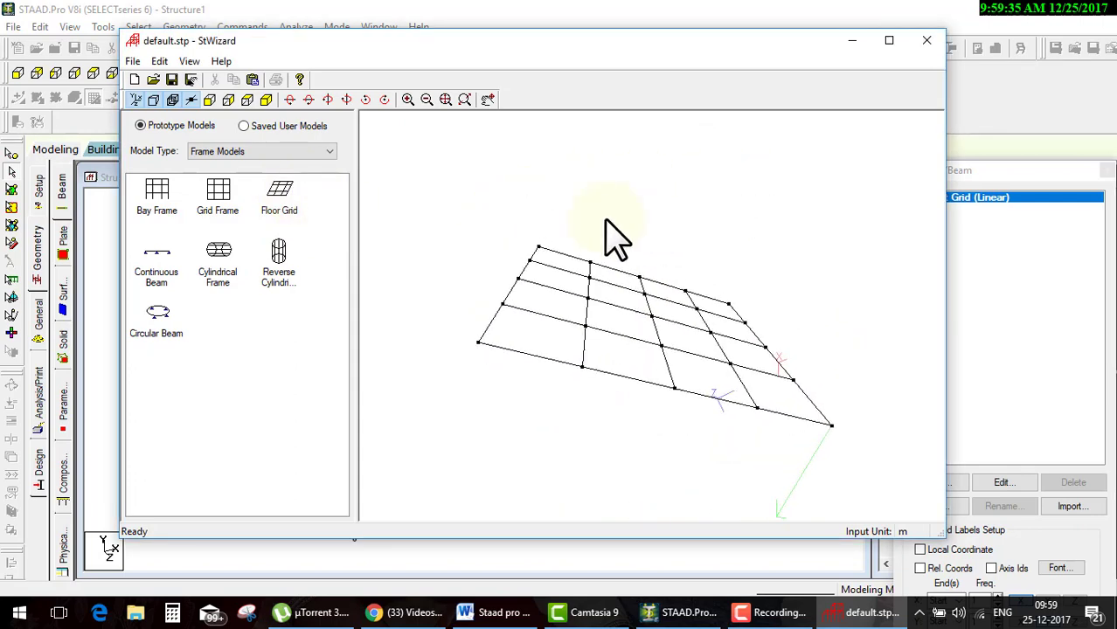
click(313, 161)
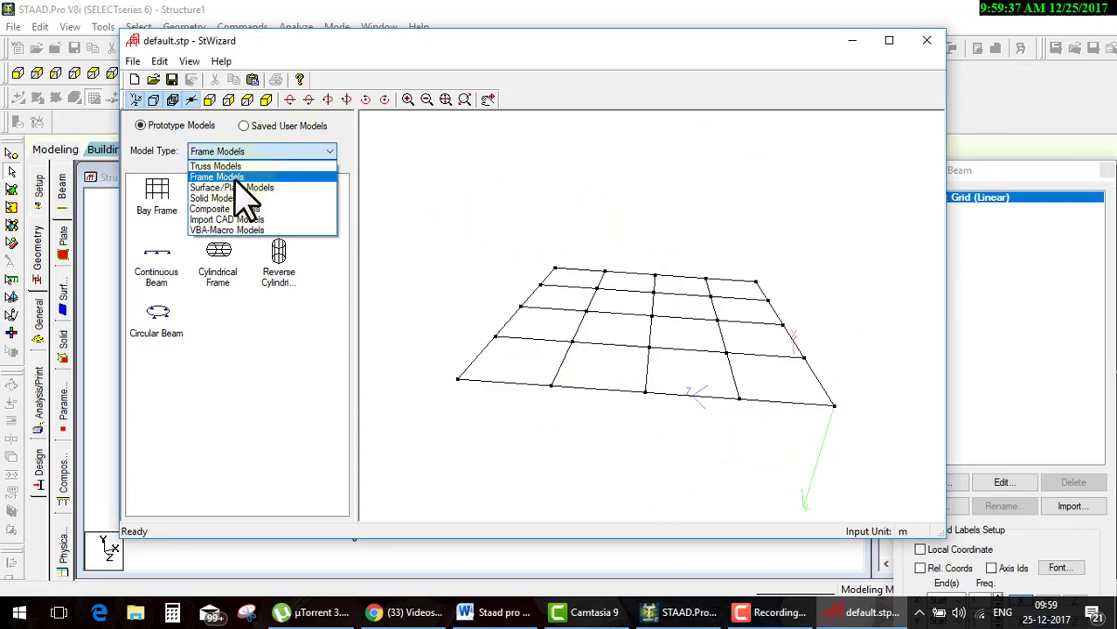
Step: Switch to Surface/Plate Models and generate a 20 m spherical cap mesh
click(243, 186)
double_click(220, 262)
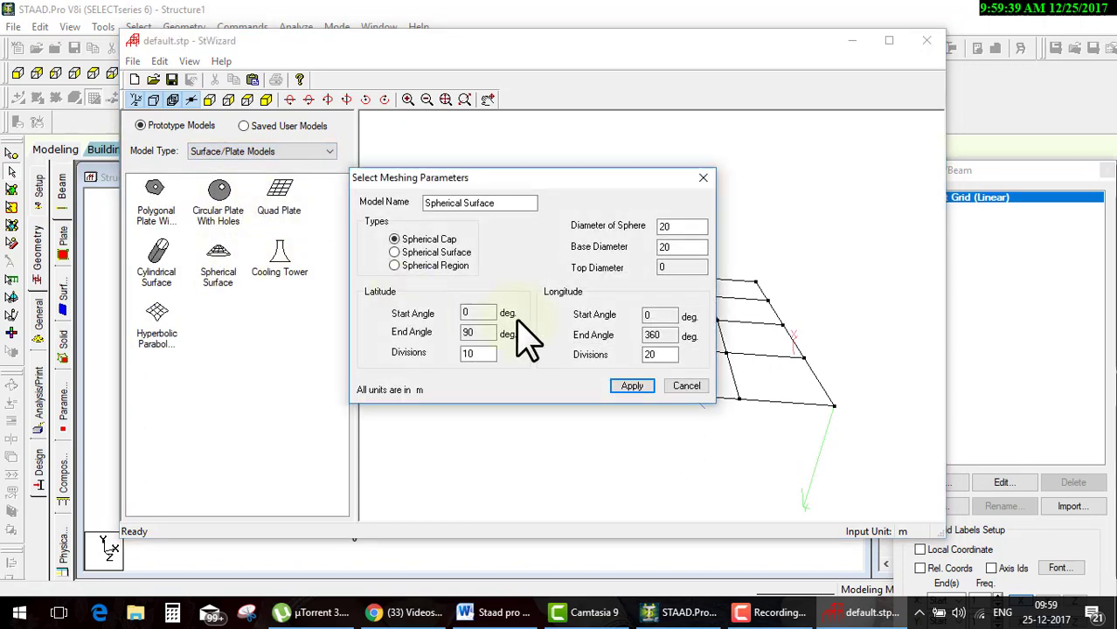
click(634, 385)
mouse_move(657, 378)
mouse_down()
mouse_move(761, 165)
mouse_move(678, 326)
mouse_move(658, 187)
mouse_move(690, 336)
mouse_move(488, 220)
mouse_move(721, 254)
mouse_move(691, 211)
mouse_move(599, 345)
mouse_move(737, 55)
mouse_move(668, 249)
mouse_up()
double_click(662, 280)
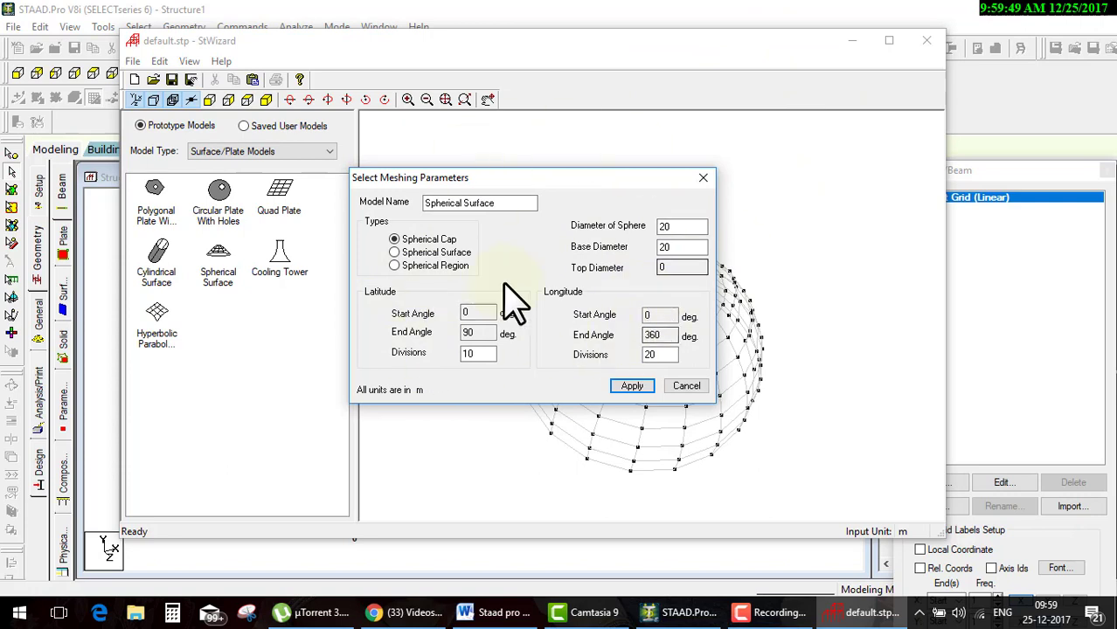
click(632, 387)
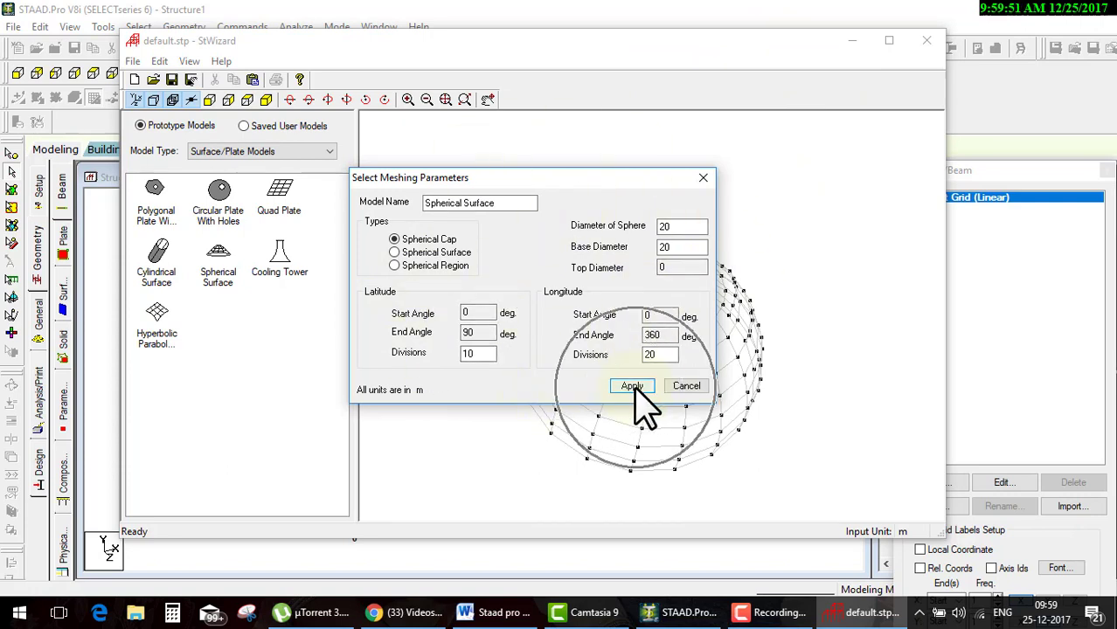
Step: Generate a hyperbolic paraboloid shell, then an 84 m Cooling Tower mesh
double_click(158, 337)
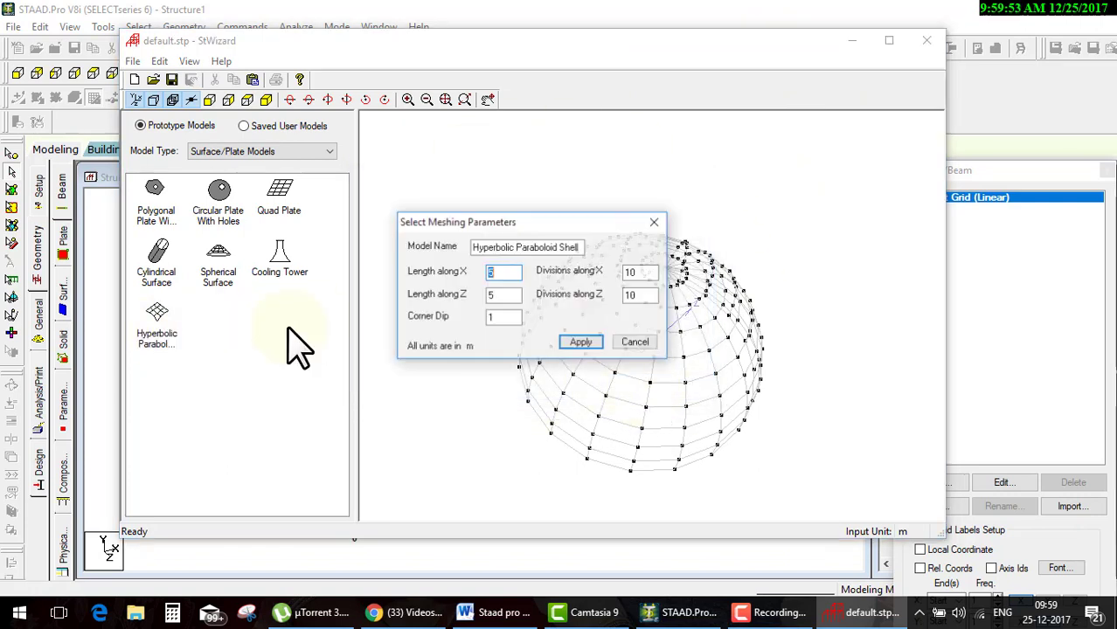
click(588, 341)
mouse_move(683, 312)
mouse_down()
mouse_move(671, 185)
mouse_move(665, 220)
mouse_move(655, 216)
mouse_up()
double_click(301, 266)
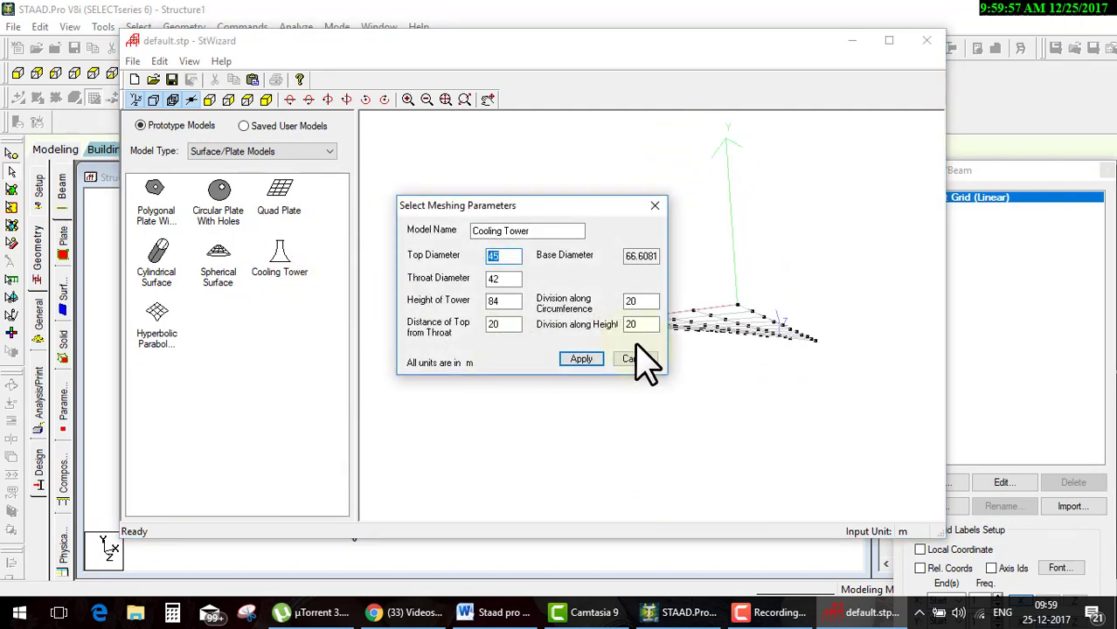
click(587, 359)
mouse_move(660, 354)
mouse_down()
mouse_move(761, 249)
mouse_move(573, 295)
mouse_move(764, 312)
mouse_up()
Step: Switch to Solid Models and generate a Solid Block mesh
click(311, 156)
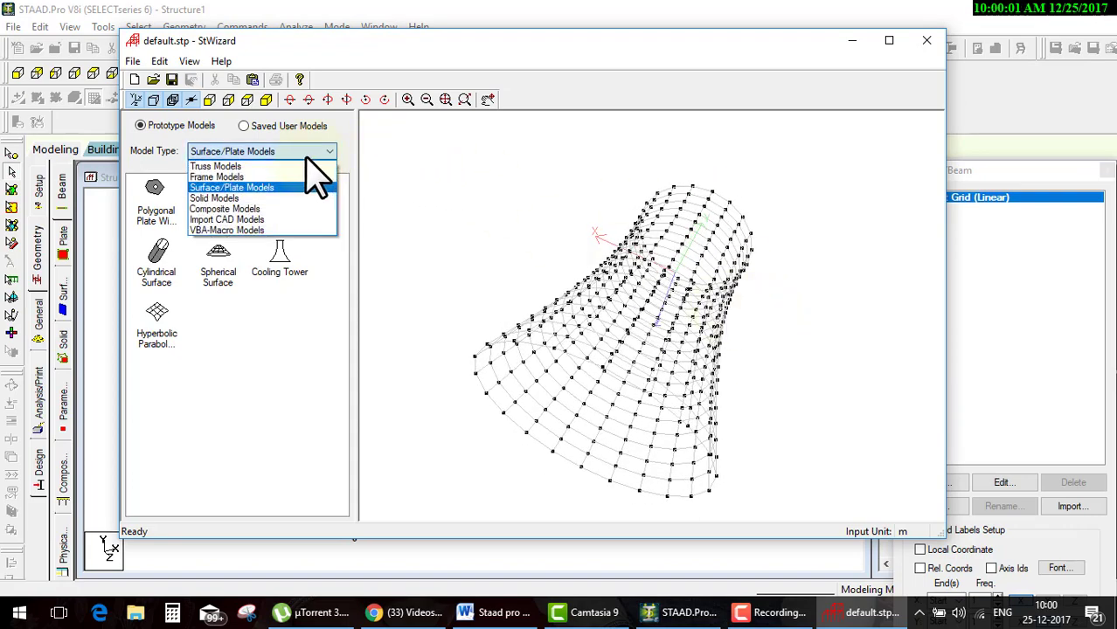
click(278, 196)
drag(161, 199, 536, 292)
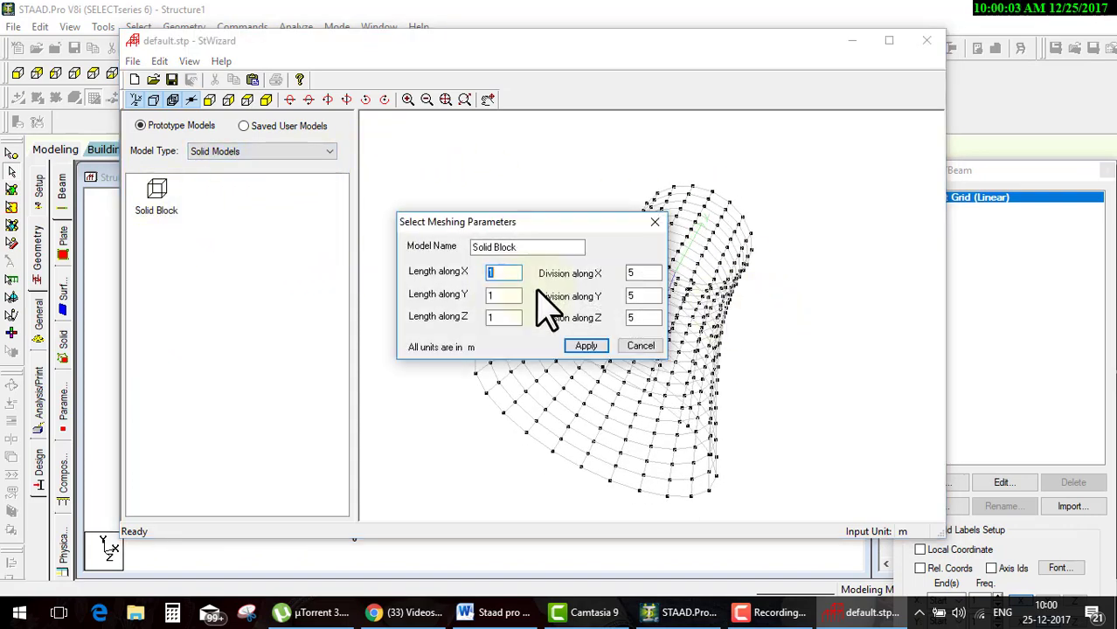
click(587, 348)
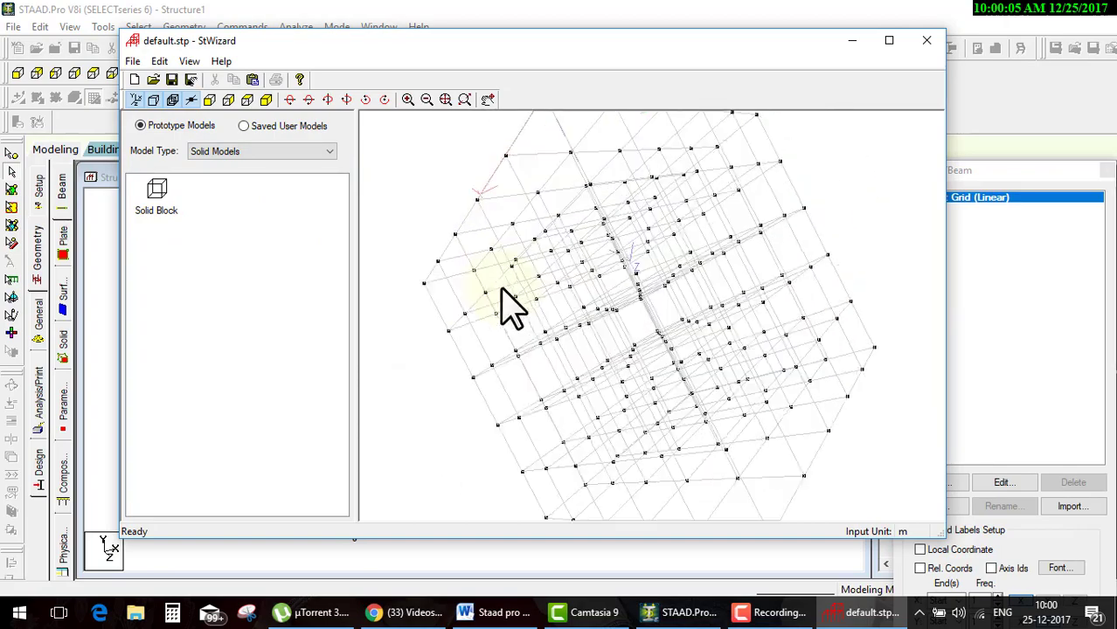
drag(883, 332, 523, 191)
Step: Switch to Composite Models and generate a 3 m Bunker or Silo model
click(325, 154)
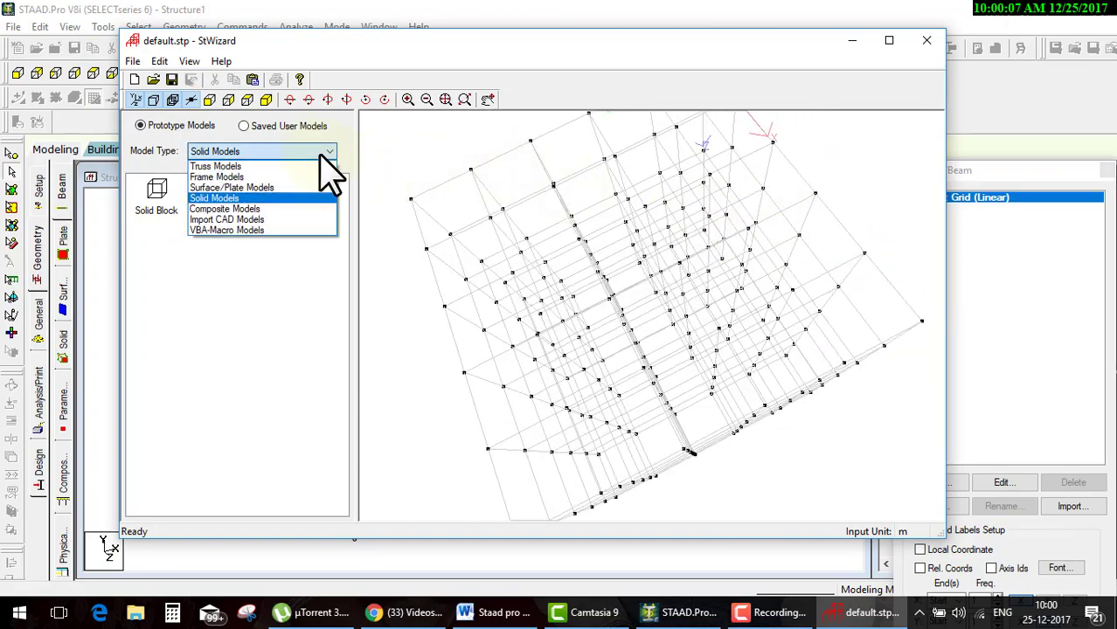
click(223, 209)
double_click(159, 199)
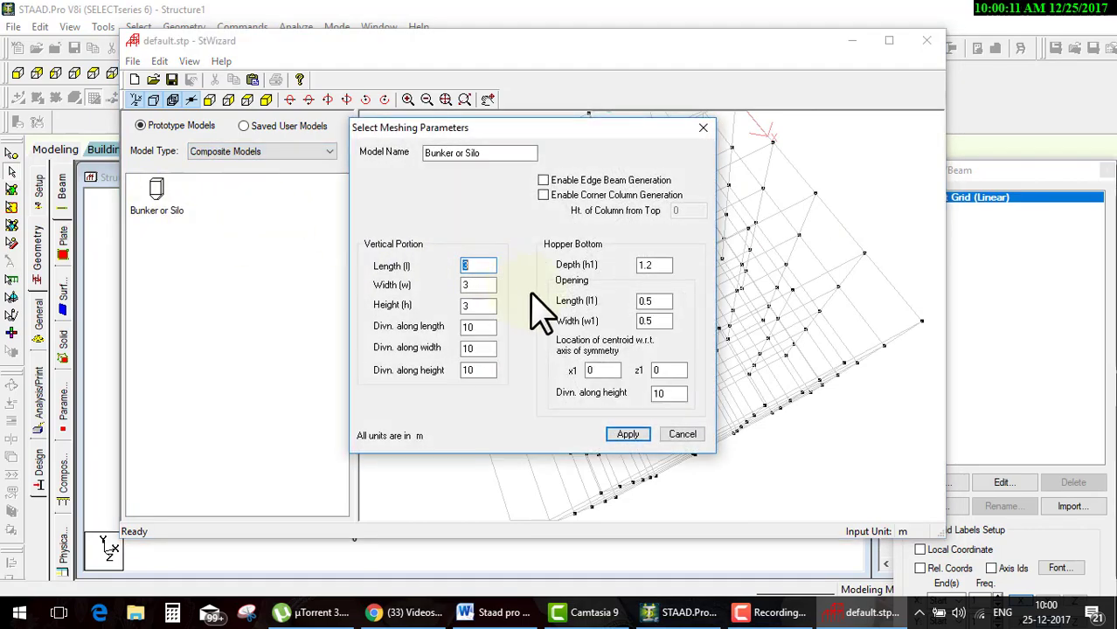
click(630, 434)
mouse_move(663, 357)
mouse_down()
mouse_move(562, 267)
mouse_move(590, 143)
mouse_move(646, 140)
mouse_move(438, 142)
mouse_up()
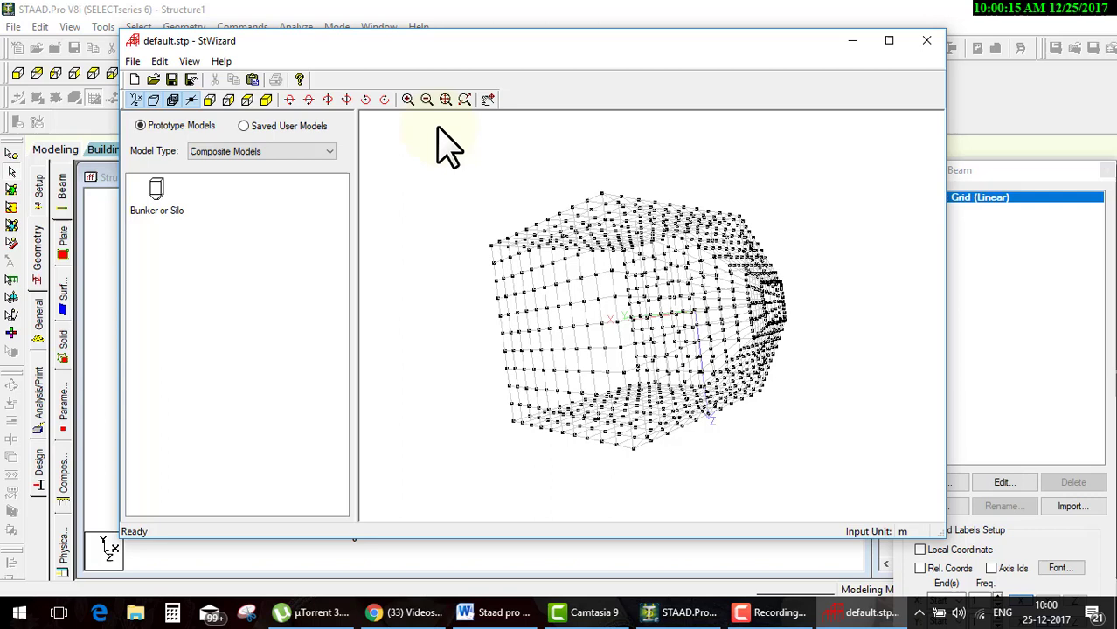
Step: Look at the Scan DXF option under Import CAD Models
click(289, 166)
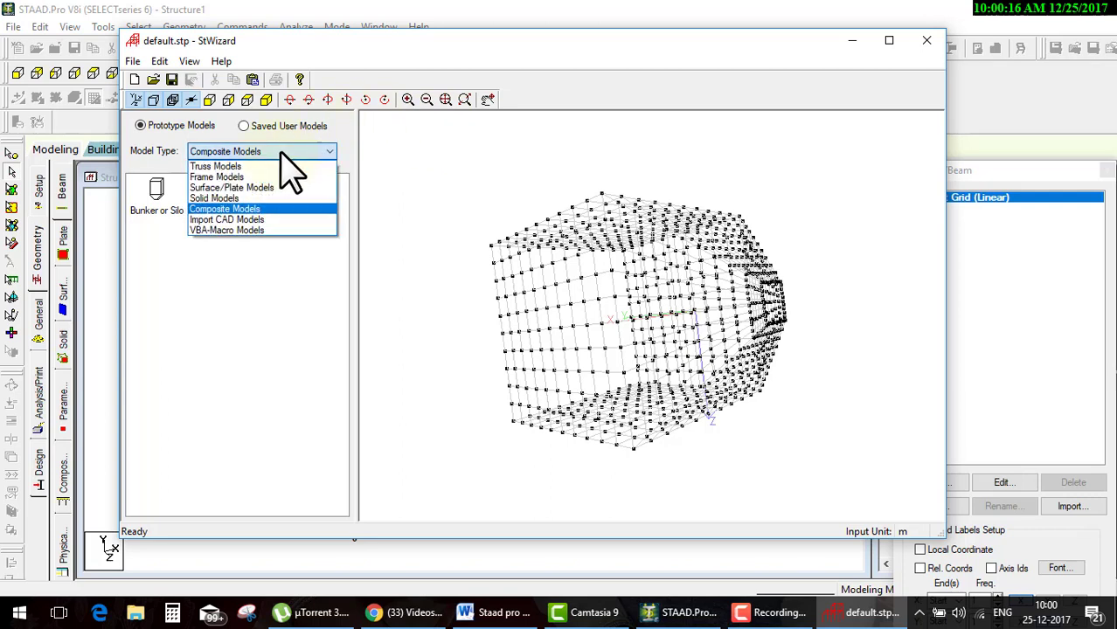
click(250, 220)
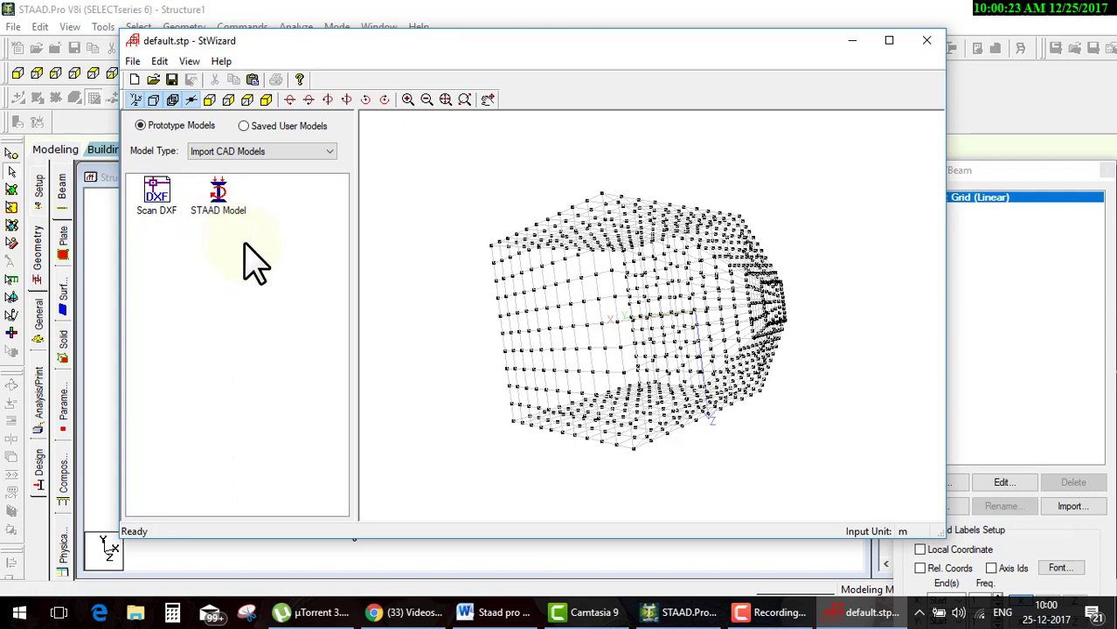
click(178, 214)
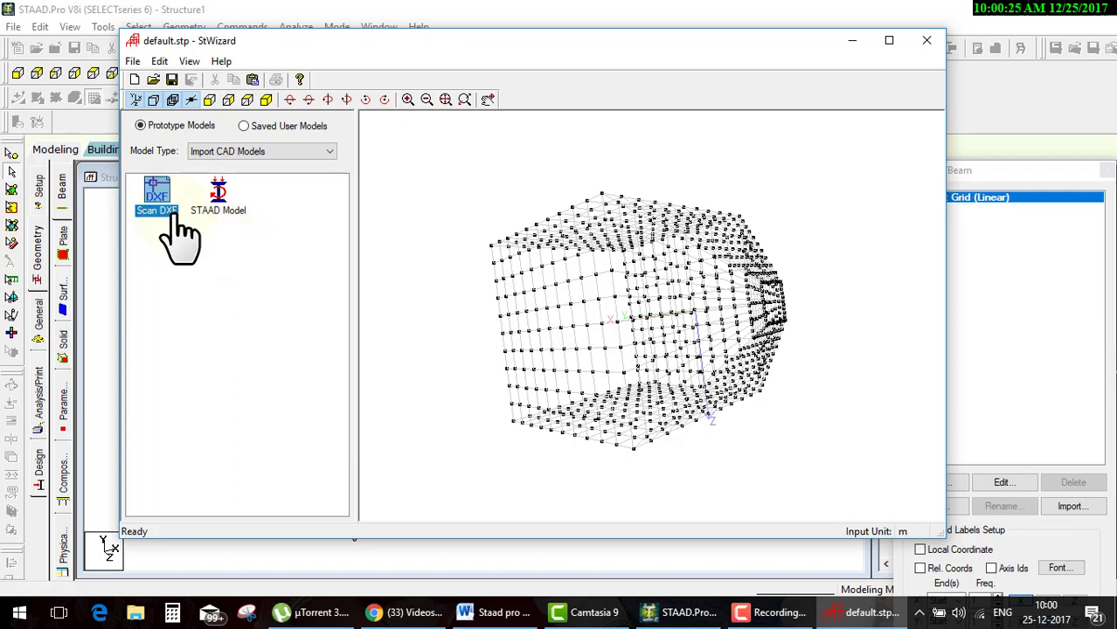
double_click(171, 216)
Step: Switch to VBA-Macro Models and view the A Simple Tower macro code
click(279, 151)
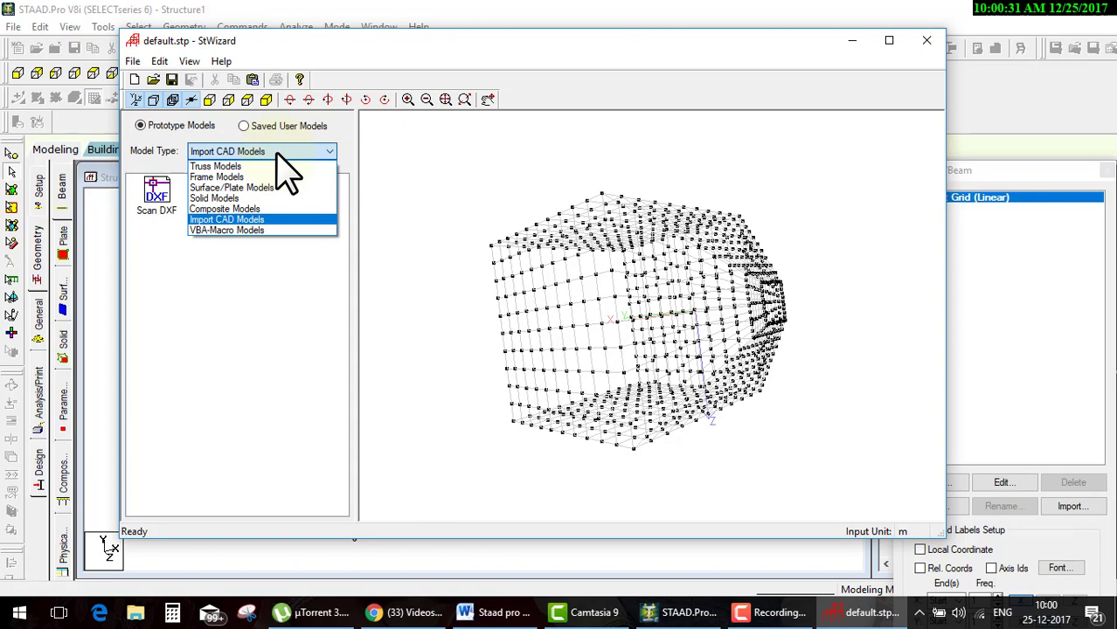
click(235, 232)
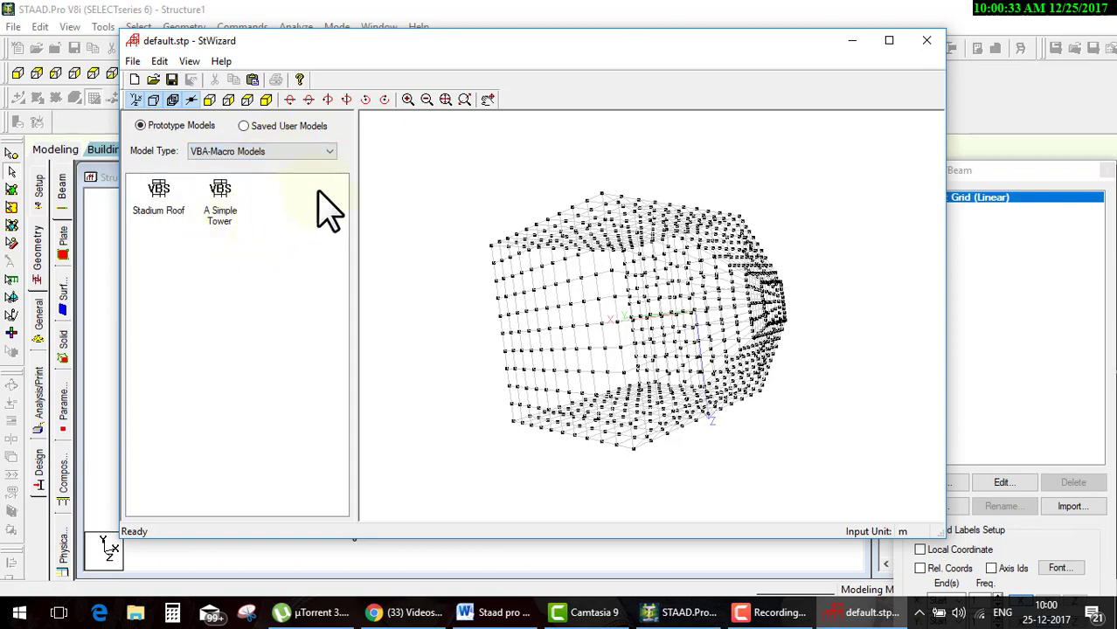
double_click(219, 190)
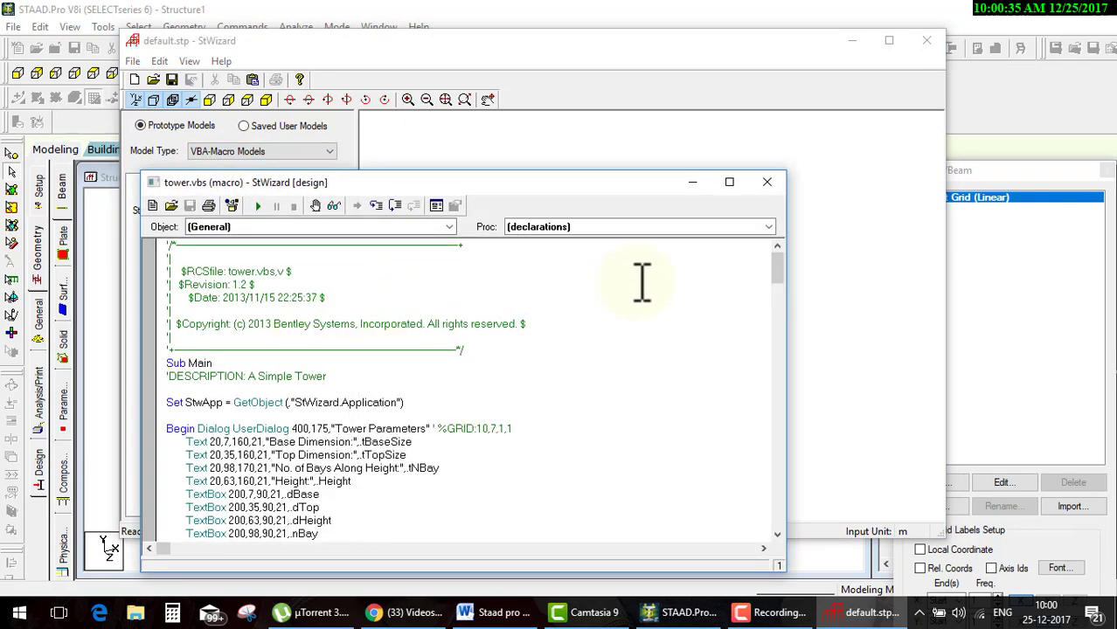
click(767, 184)
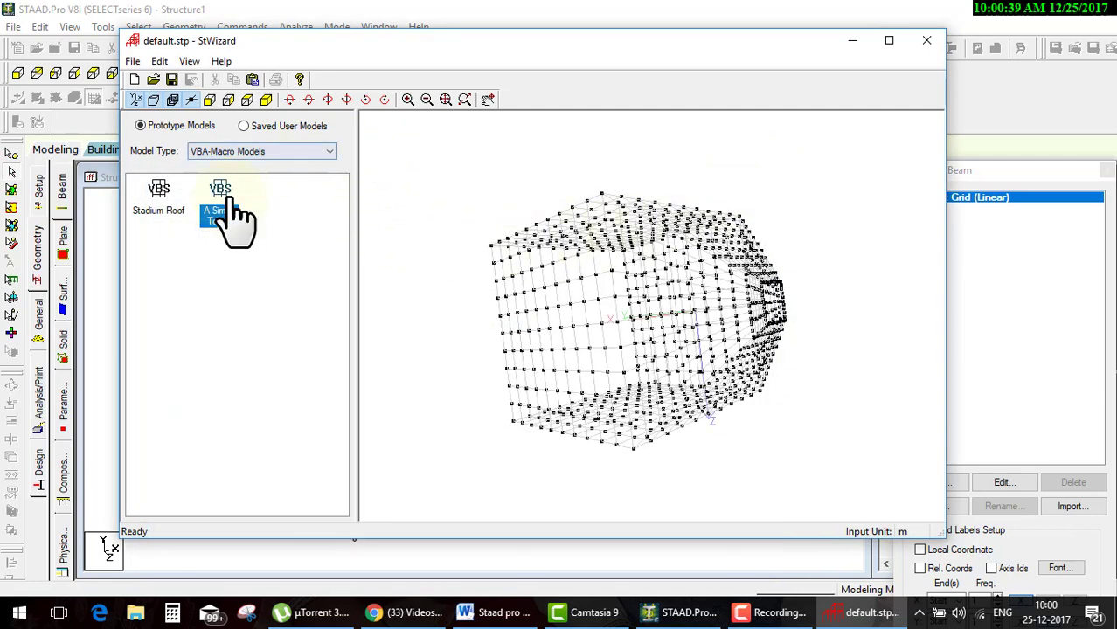
Step: Read through the Stadium Roof macro's .vbs code, then close the editor
double_click(160, 202)
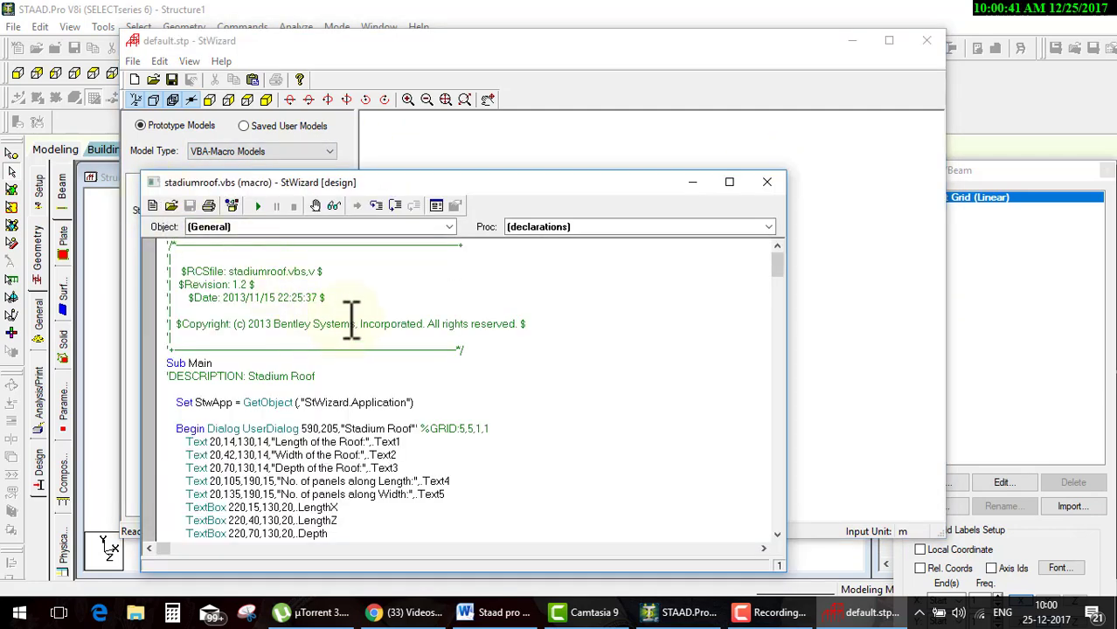
scroll(407, 299, down, 6)
scroll(411, 304, down, 8)
scroll(441, 309, down, 8)
scroll(714, 253, down, 8)
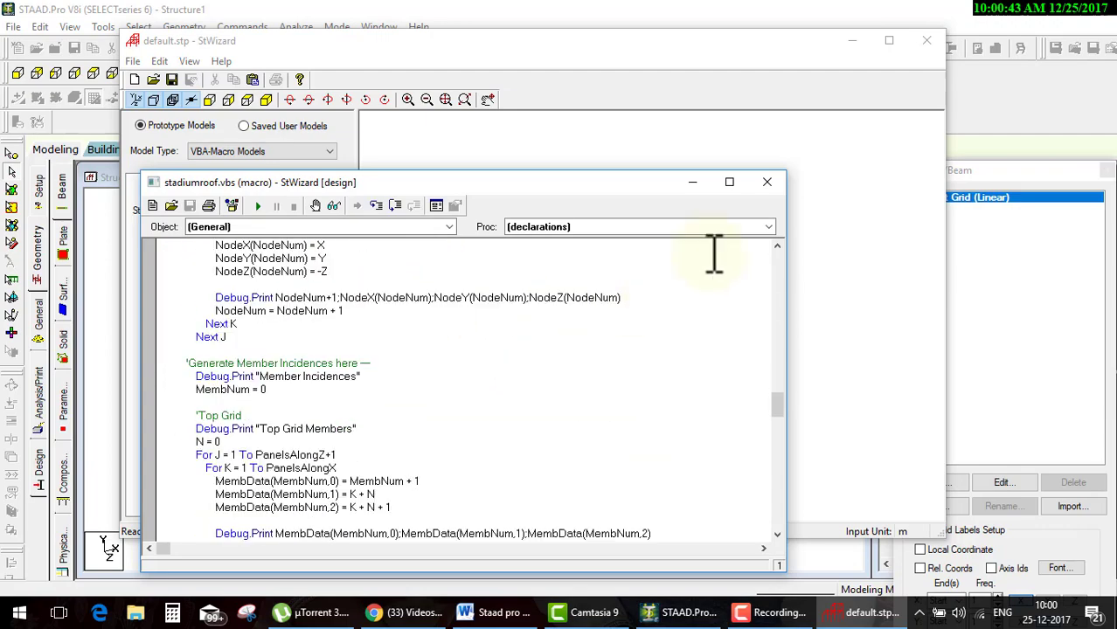
click(766, 182)
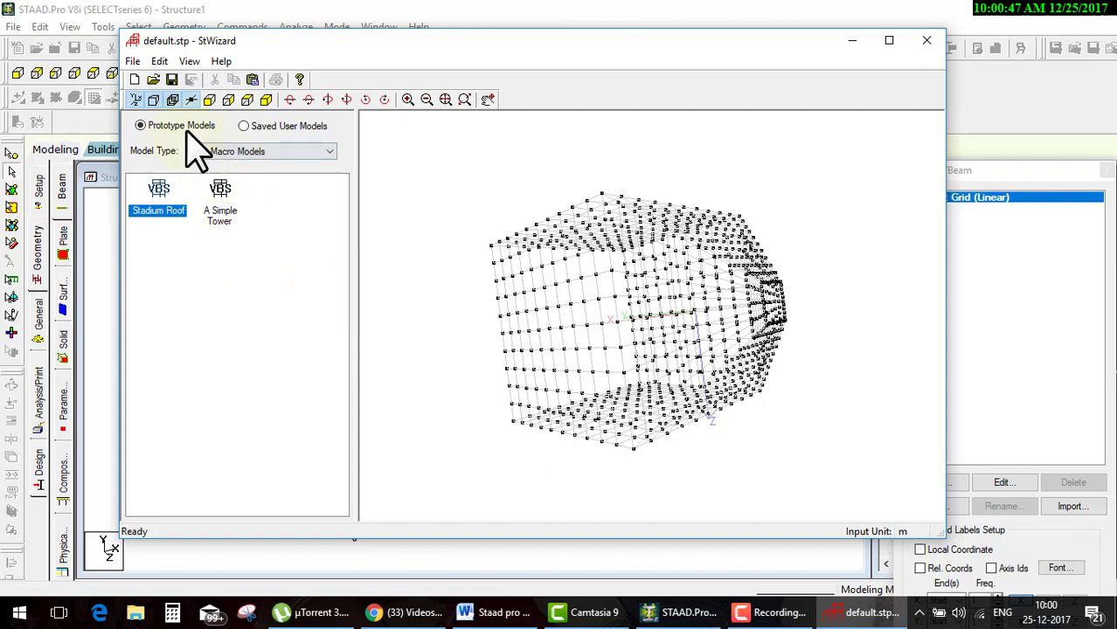
Step: Generate a Spherical Surface dome under Surface/Plate Models and rotate it upright
click(249, 151)
click(262, 185)
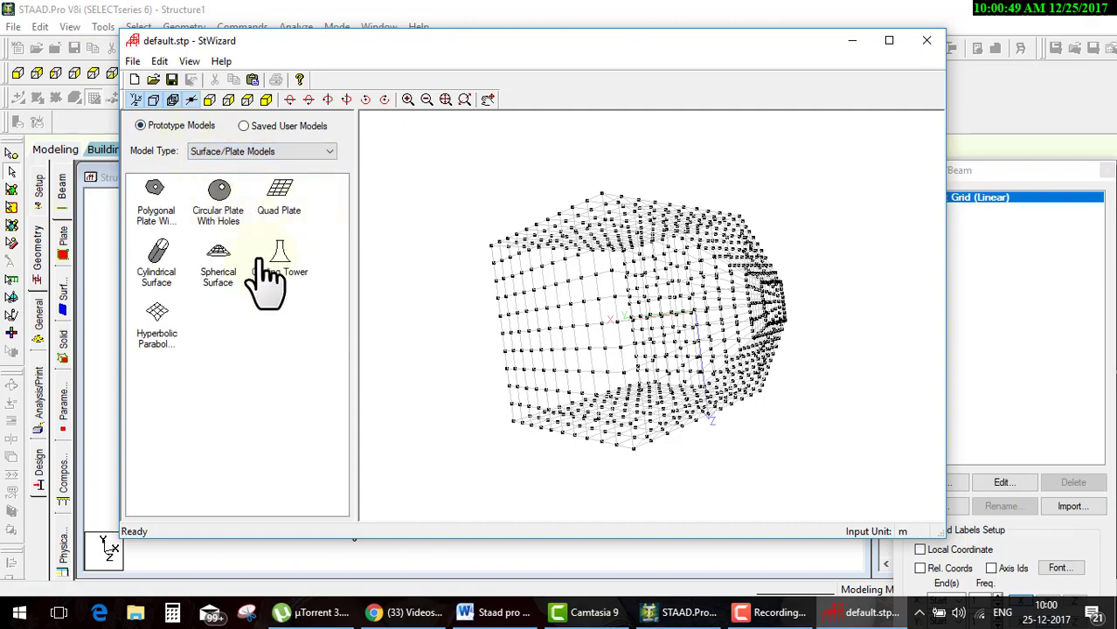
double_click(220, 253)
click(622, 385)
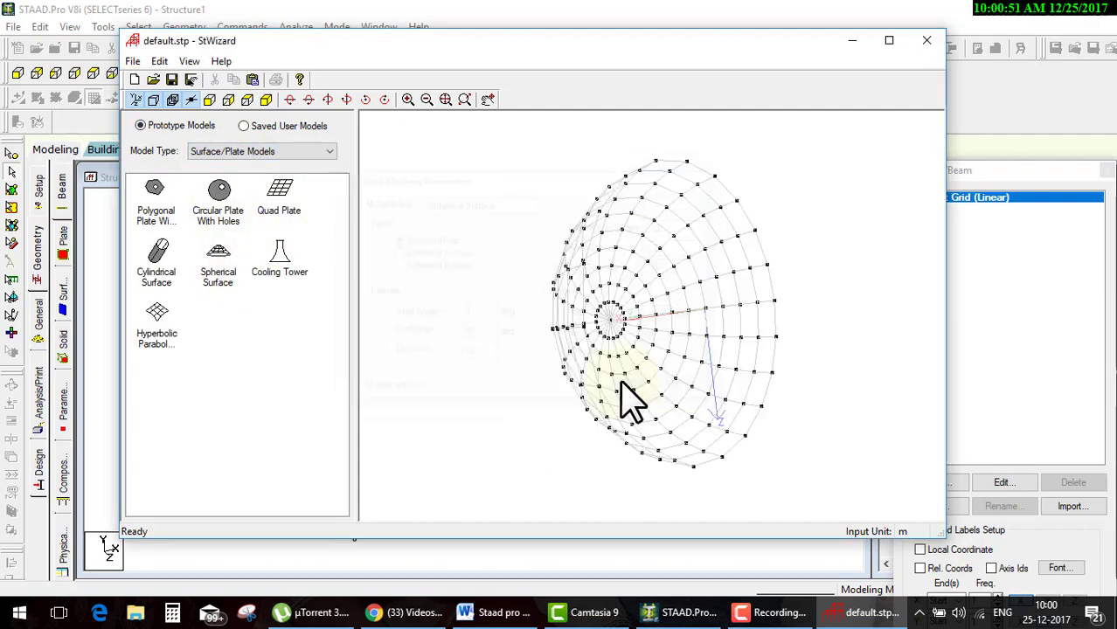
mouse_move(653, 343)
mouse_down()
mouse_move(732, 153)
mouse_move(651, 267)
mouse_move(617, 273)
mouse_move(703, 179)
mouse_up()
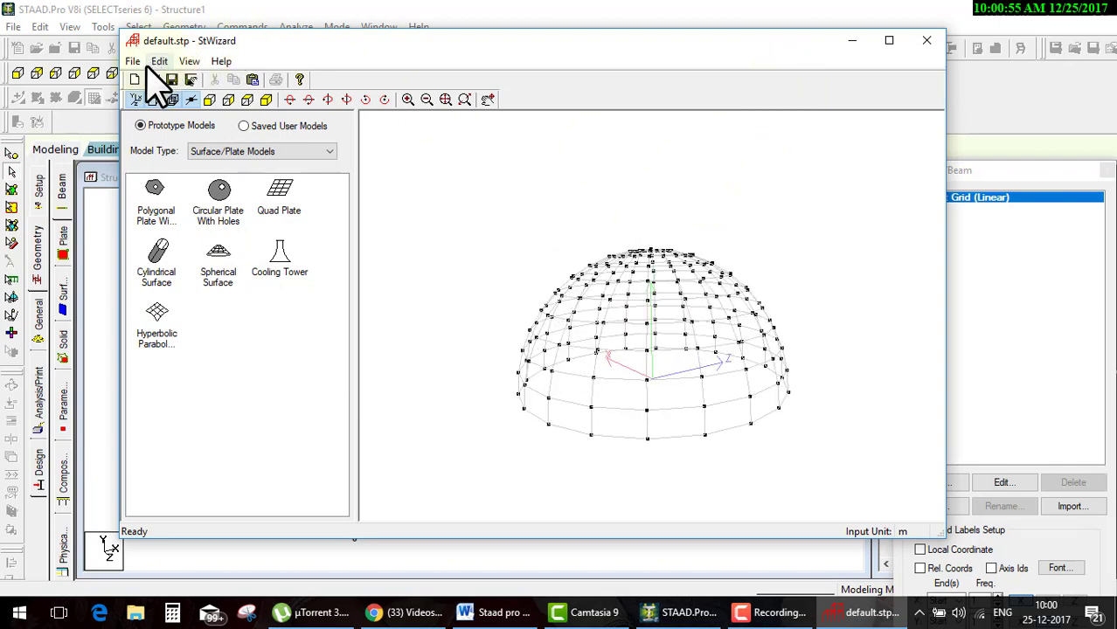
click(131, 61)
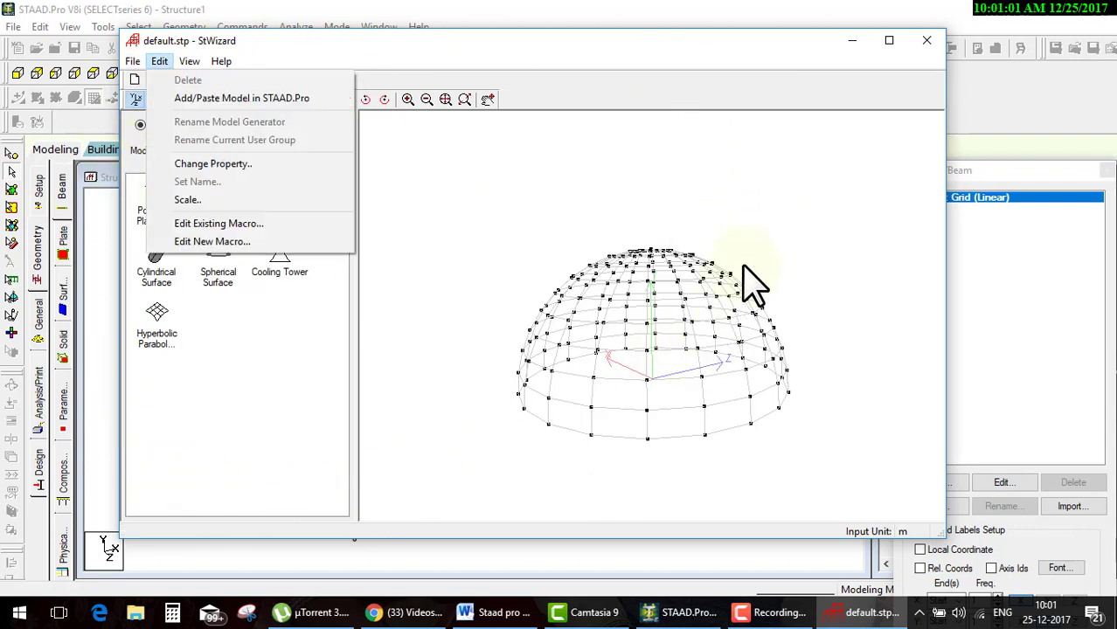
mouse_move(132, 61)
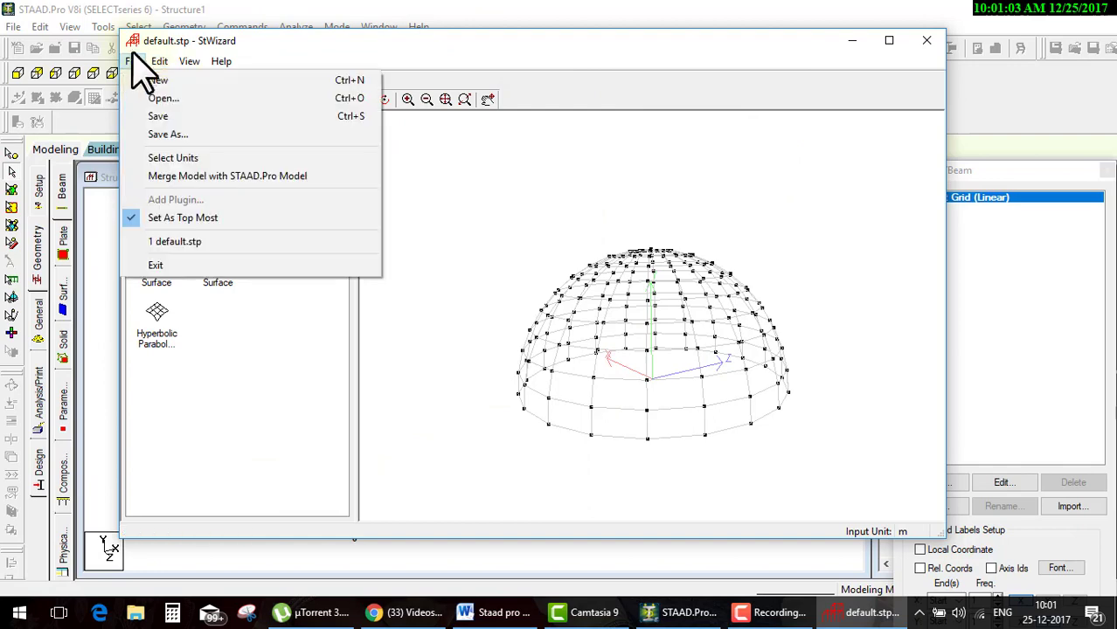
Step: Merge the dome into the STAAD.Pro model, positioned by X, Y, Z offsets of 0 m
click(180, 173)
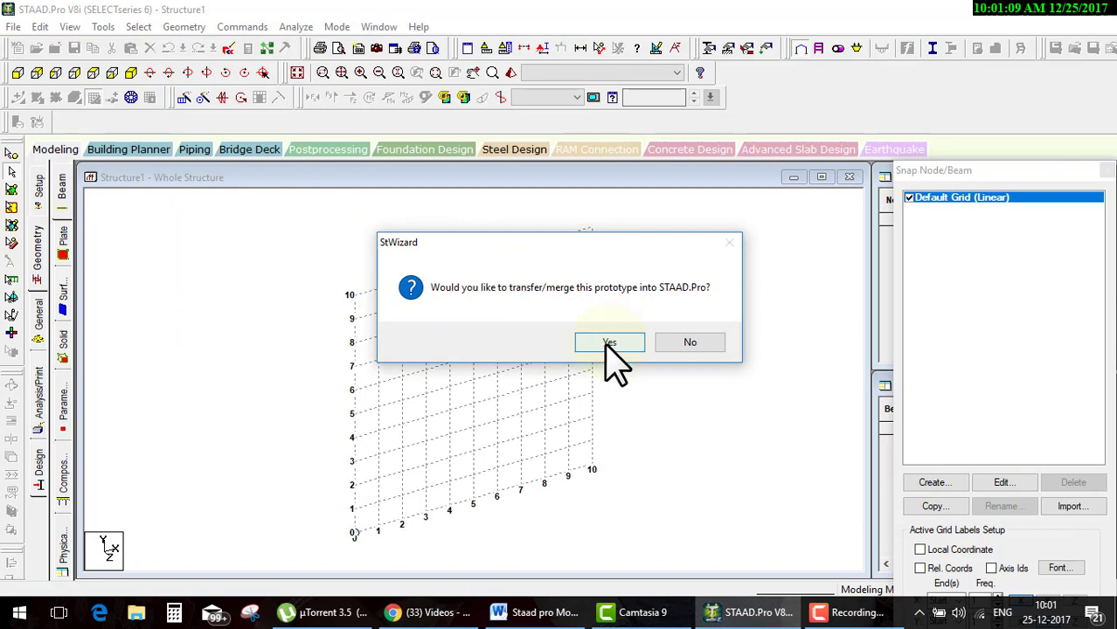
click(609, 343)
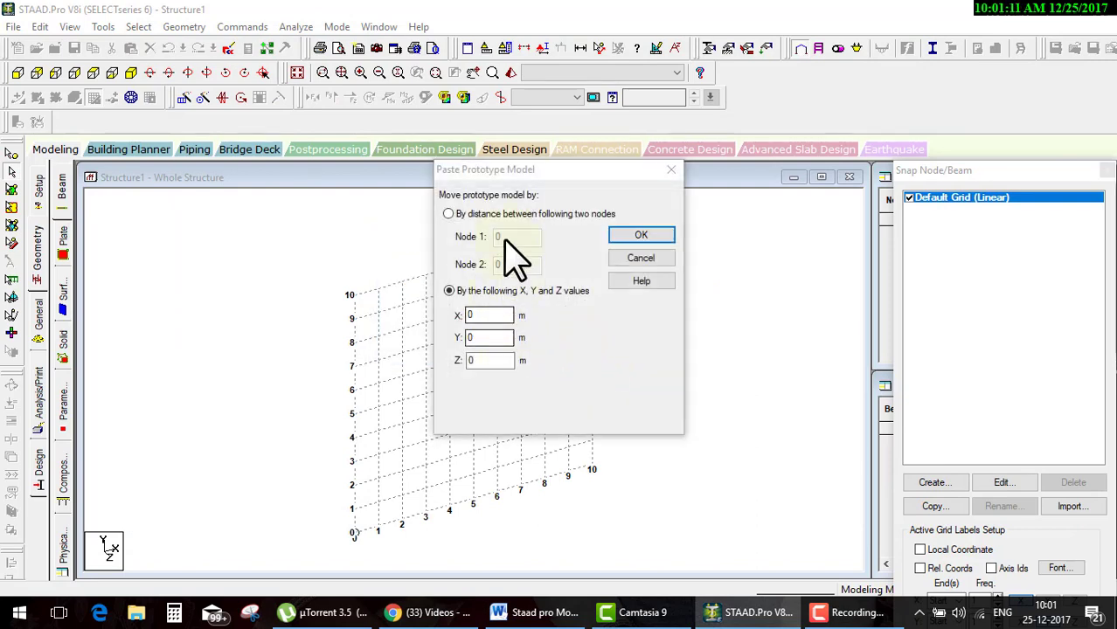
click(451, 214)
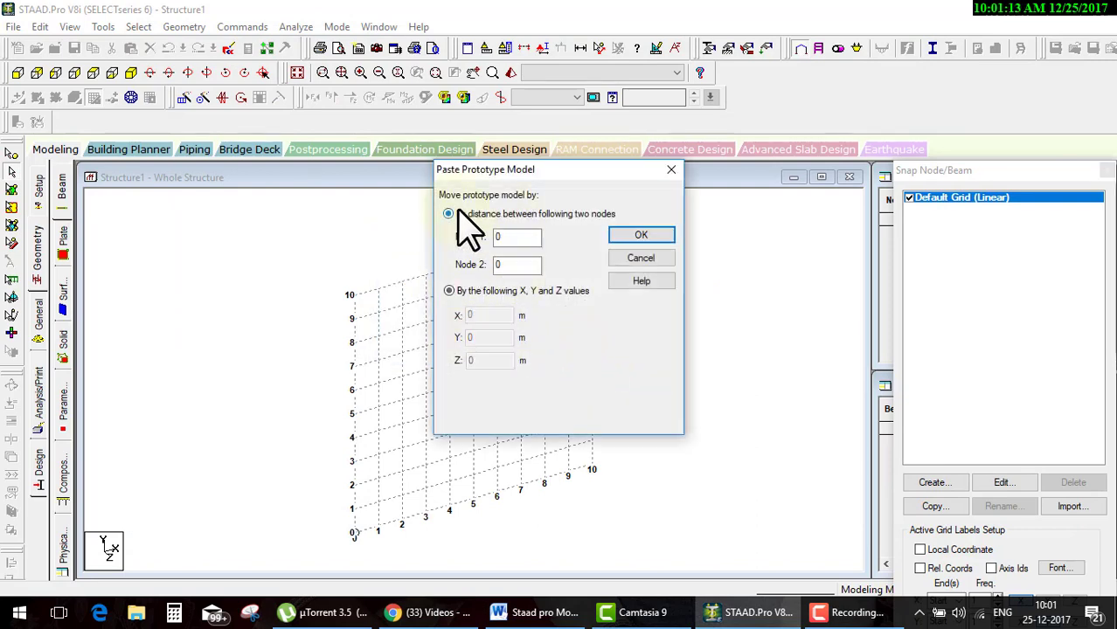
click(473, 293)
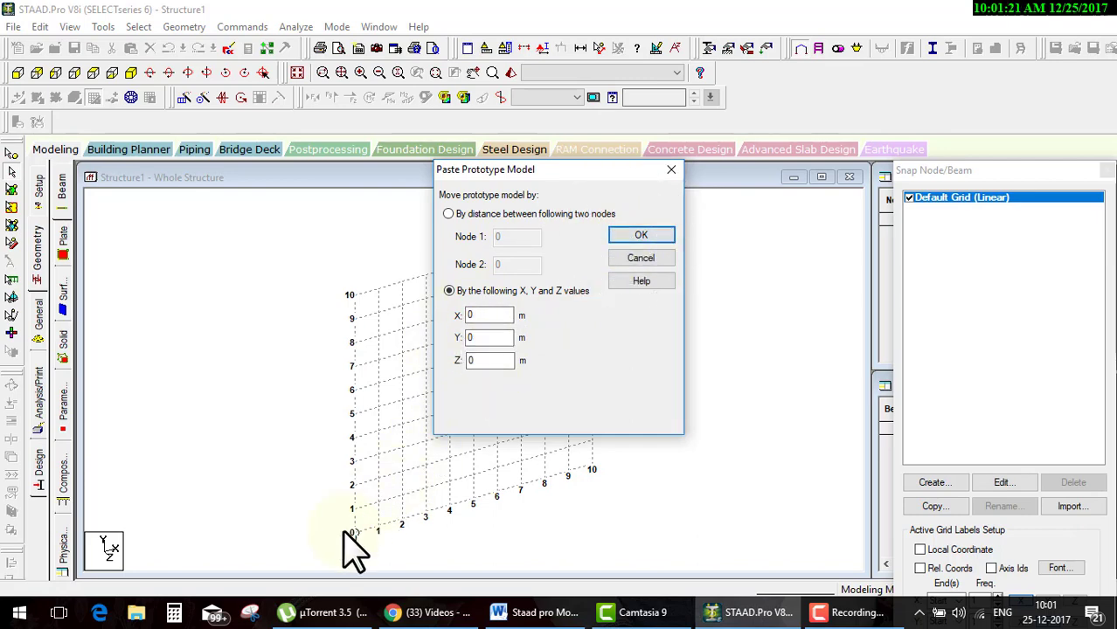
Step: Paste the dome at the origin and mark its top node and base line with the screen pen
click(640, 235)
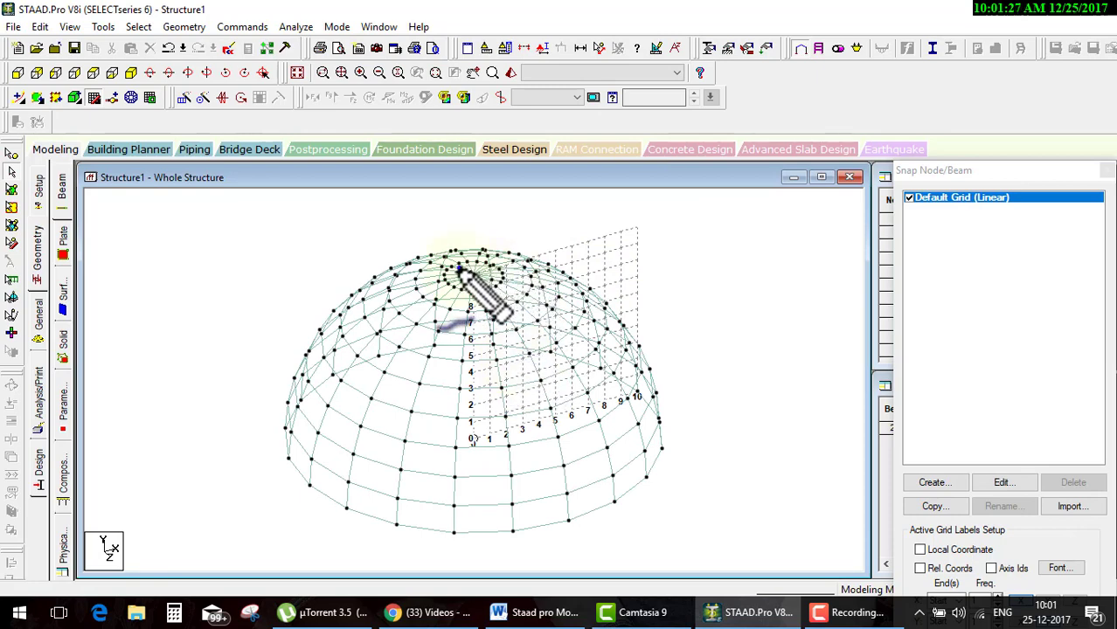
mouse_move(457, 268)
mouse_down()
mouse_move(488, 287)
mouse_move(468, 437)
mouse_up()
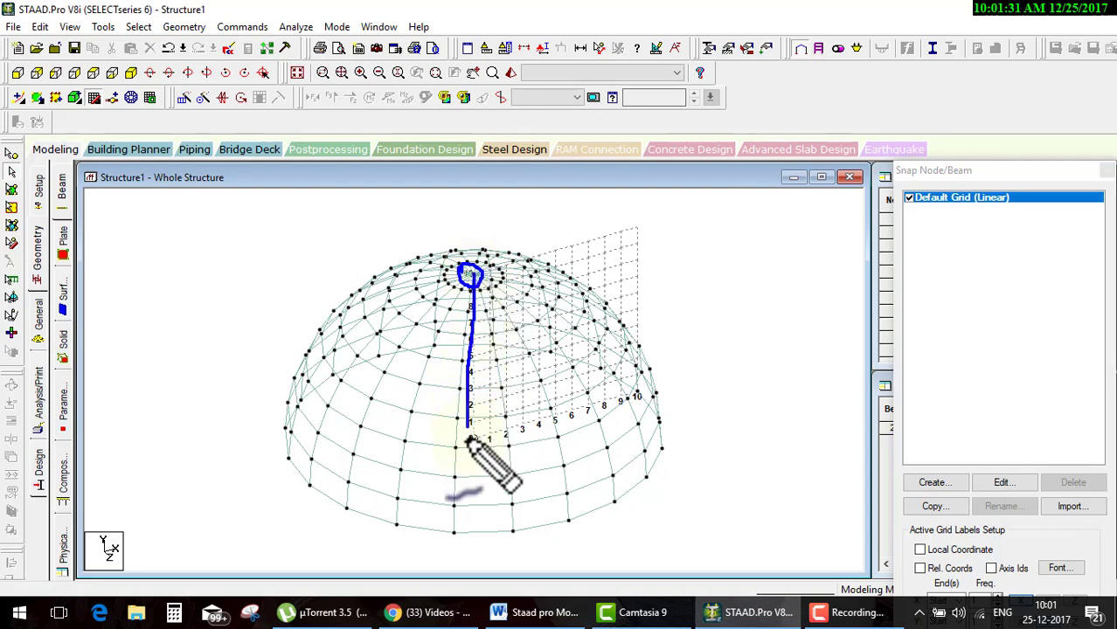
mouse_move(289, 460)
mouse_down()
mouse_move(463, 449)
mouse_move(651, 395)
mouse_up()
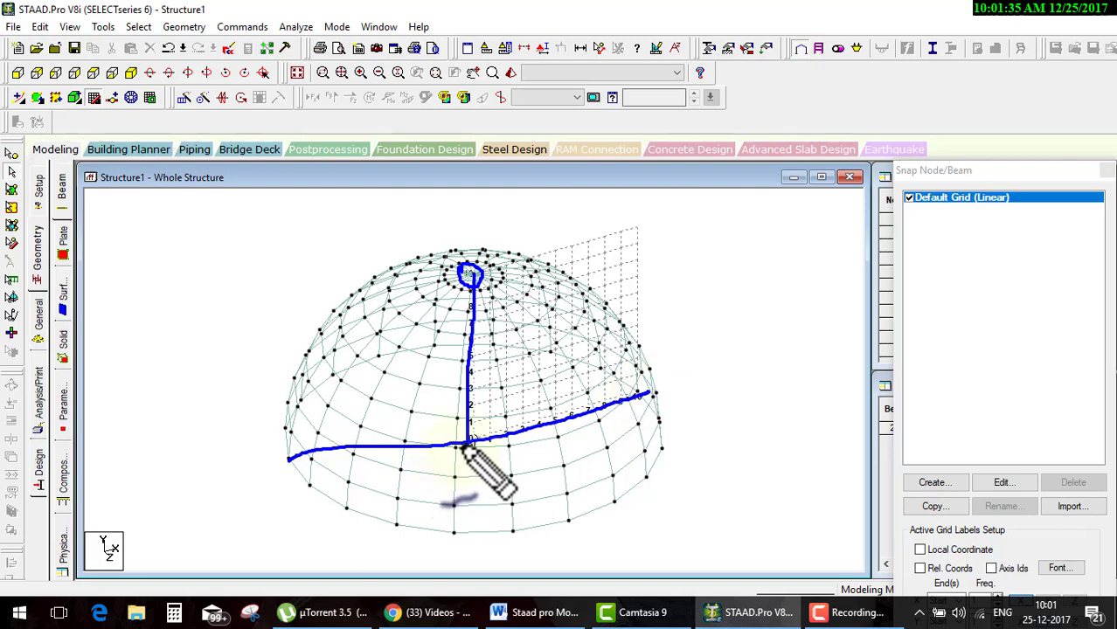
Step: Circle and check-mark the origin node at the dome's centre, then clear the annotations
mouse_move(464, 447)
mouse_down()
mouse_move(477, 446)
mouse_move(472, 435)
mouse_move(441, 448)
mouse_move(471, 432)
mouse_move(481, 440)
mouse_up()
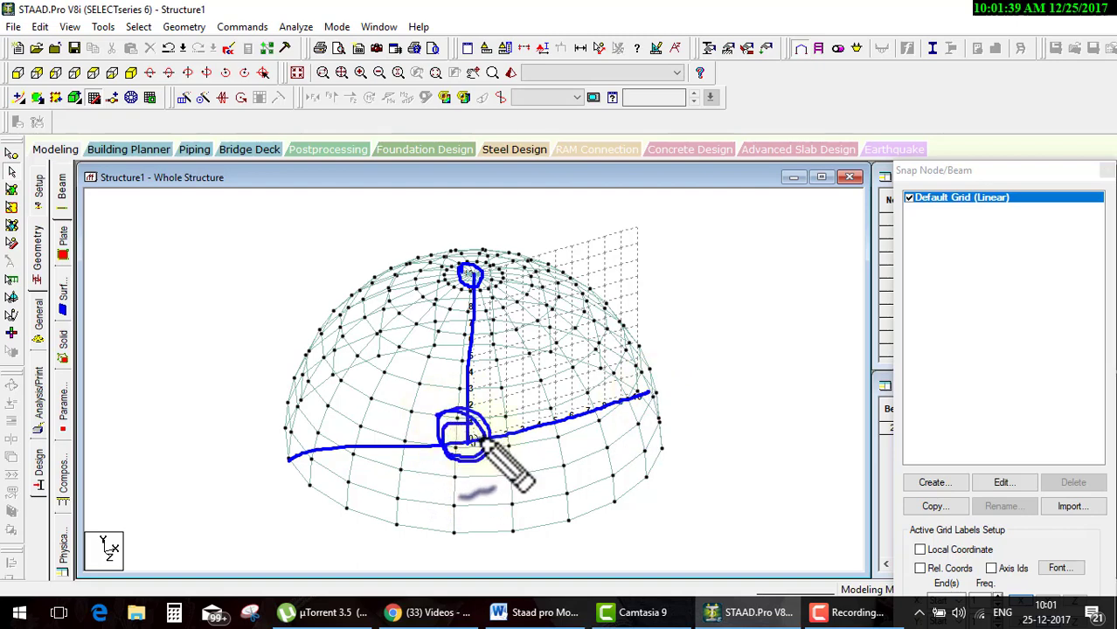
drag(492, 405, 548, 378)
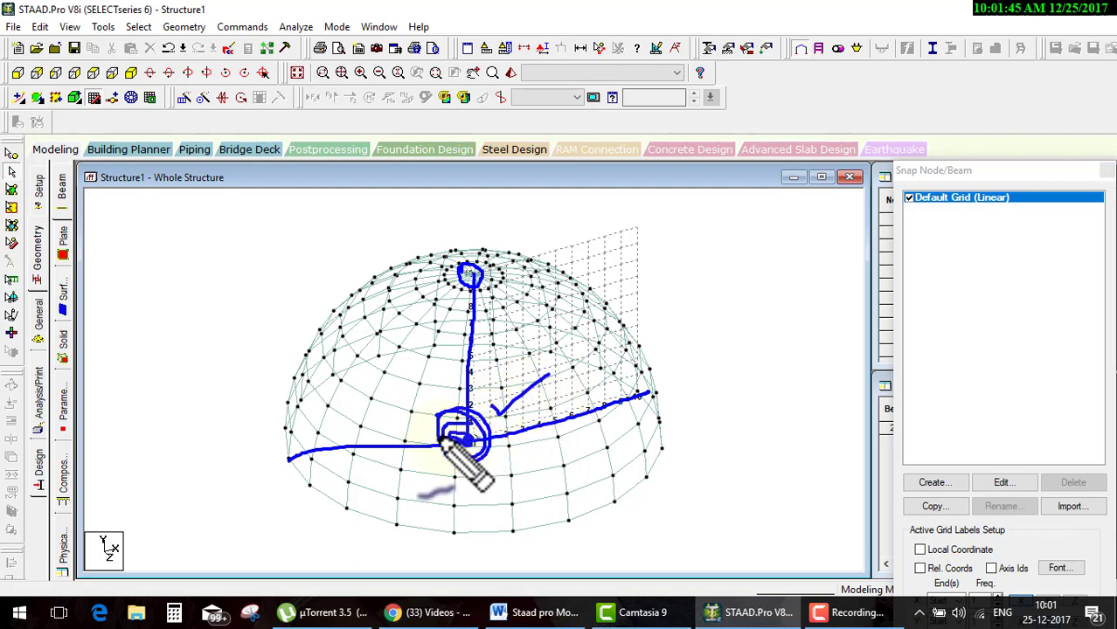
drag(473, 442, 474, 438)
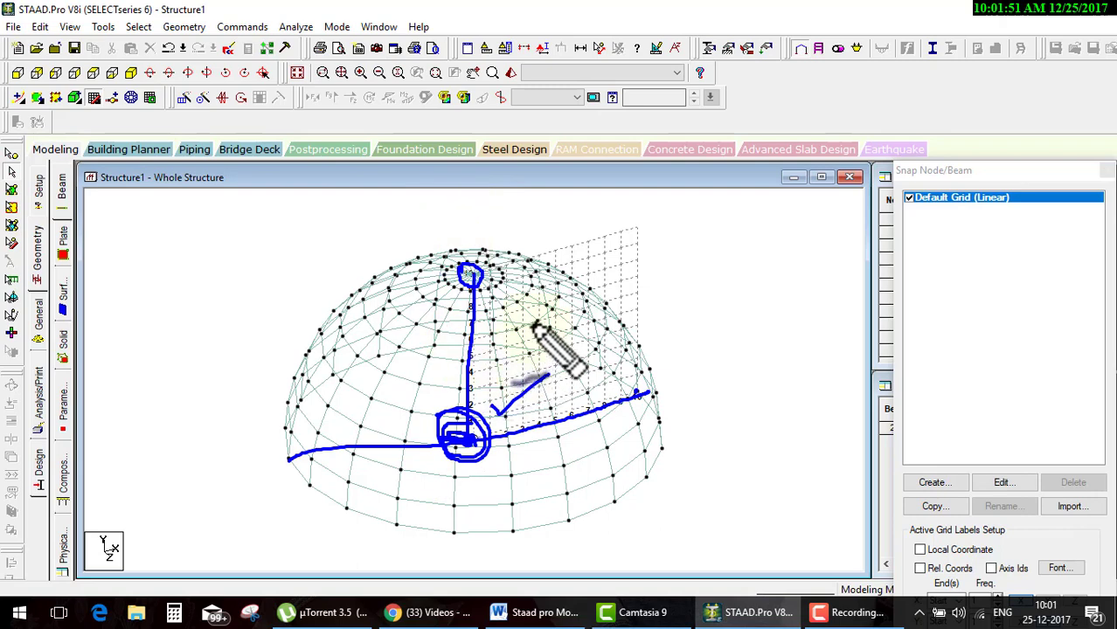
key(Escape)
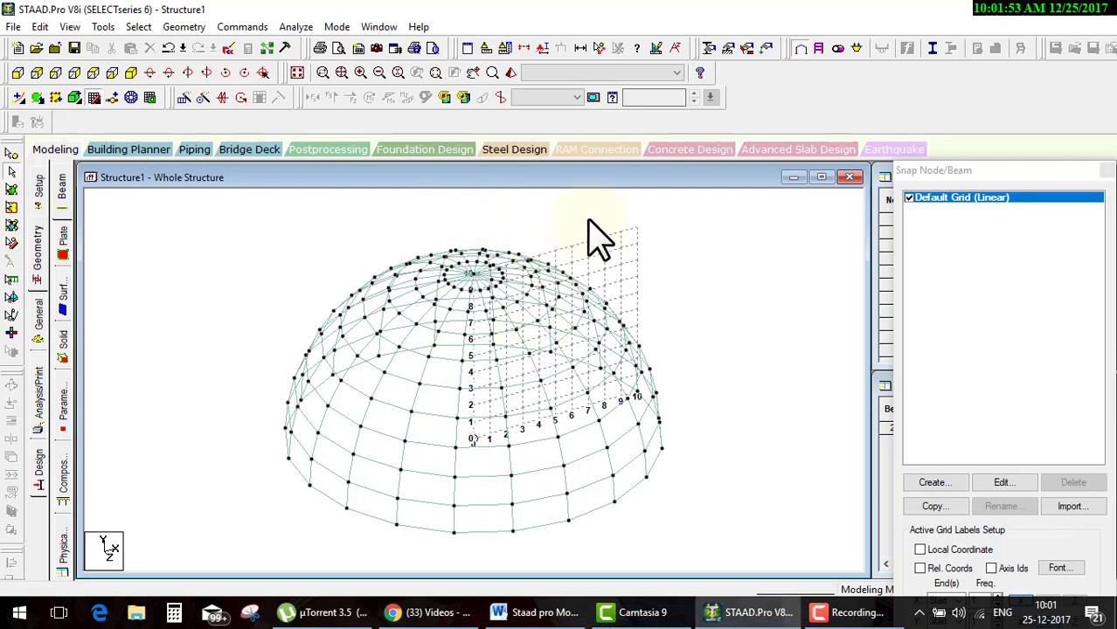
Step: Show Structure1 in a rendered view and tilt the magenta dome to an angle
click(512, 73)
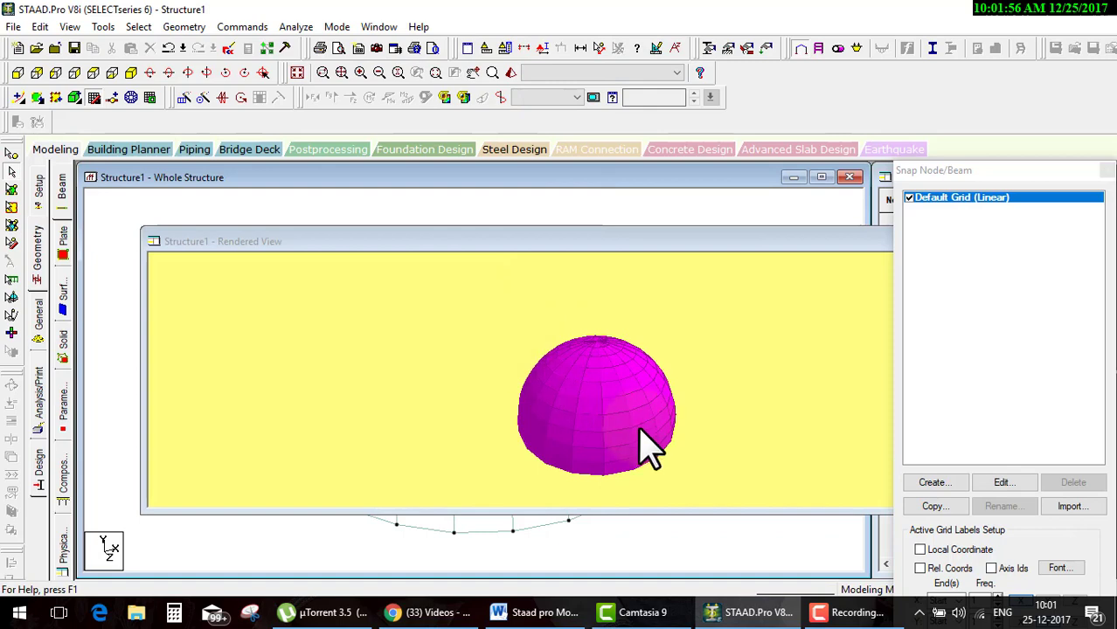
mouse_move(643, 444)
mouse_down()
mouse_move(653, 354)
mouse_move(502, 335)
mouse_move(591, 381)
mouse_move(613, 386)
mouse_move(609, 377)
mouse_move(613, 398)
mouse_move(579, 369)
mouse_move(486, 330)
mouse_move(583, 398)
mouse_move(768, 380)
mouse_move(716, 436)
mouse_move(651, 406)
mouse_move(622, 433)
mouse_up()
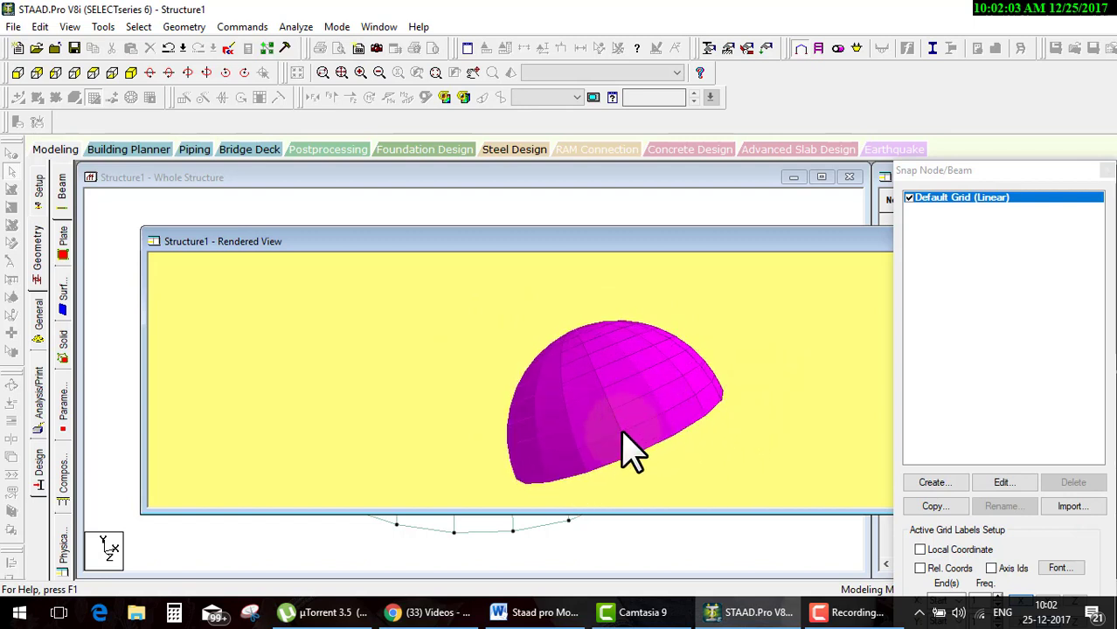